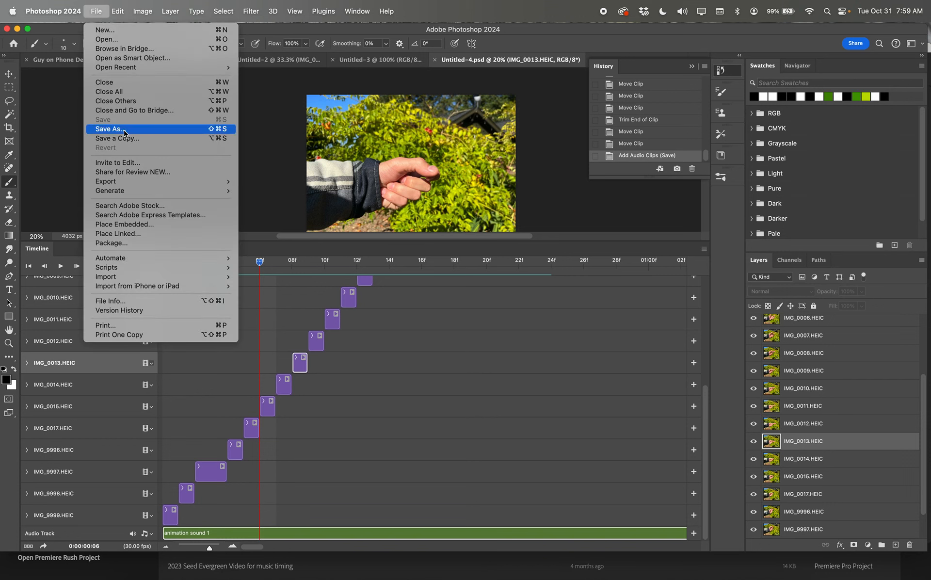
- Set up a video render named Loop 01mp4 with the Desktop as its destination folder
mouse_move(149, 184)
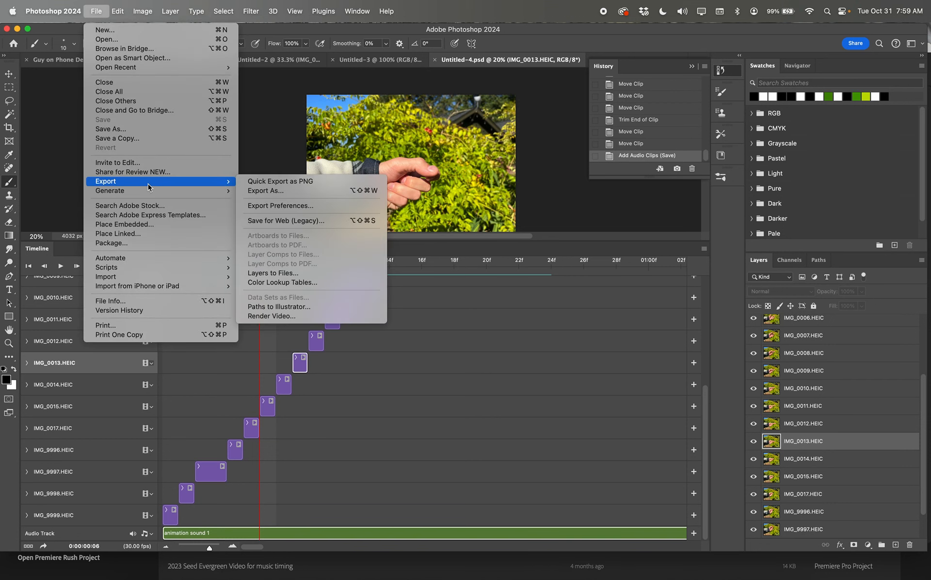
left_click(289, 317)
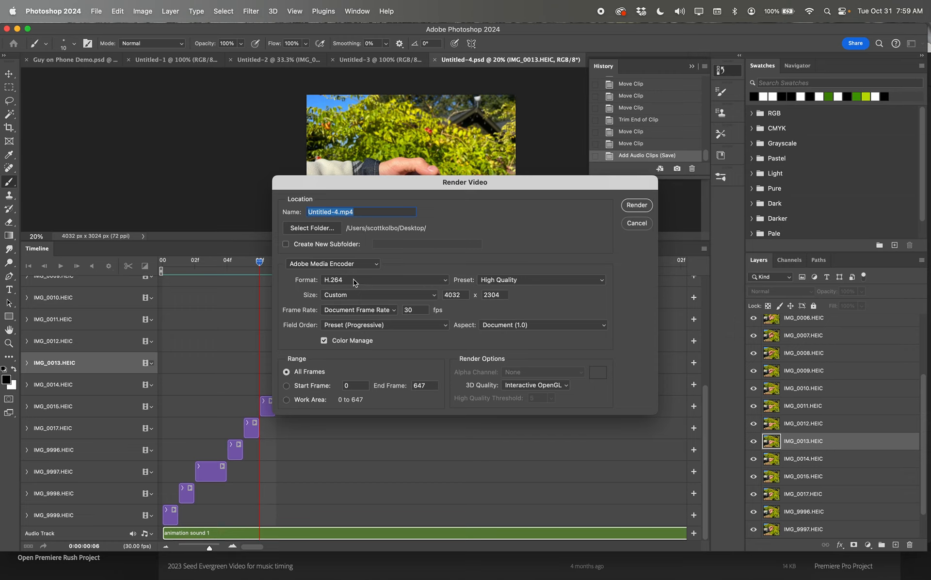
double_click(370, 210)
left_click_drag(340, 212, 294, 213)
type("Loop 01")
left_click(322, 229)
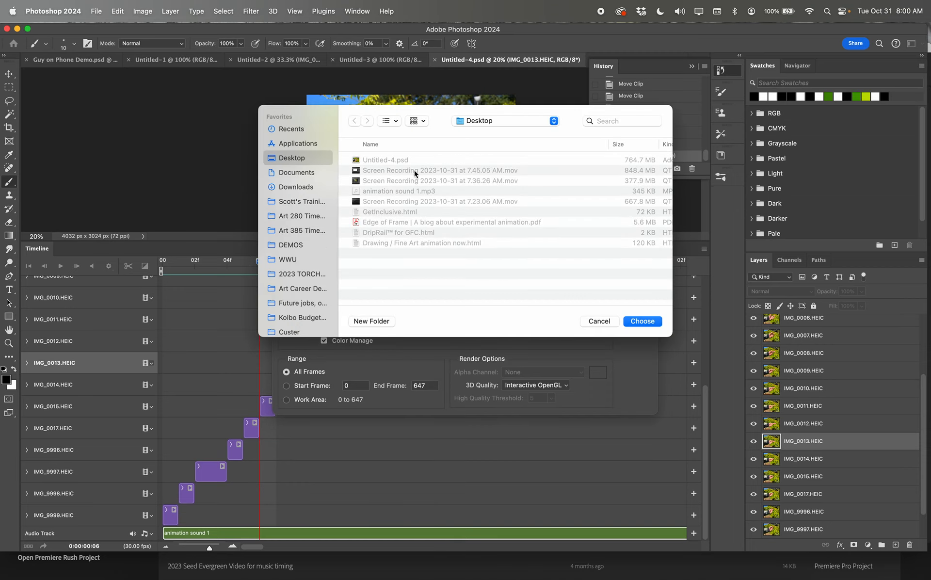
left_click(642, 321)
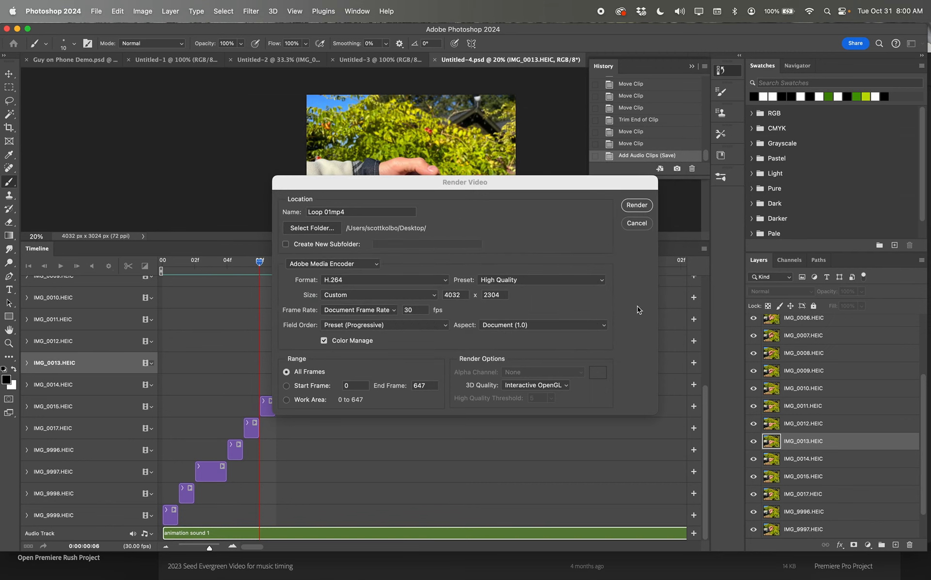
- Try to render the video at the custom size of 4032 x 2304
left_click(636, 204)
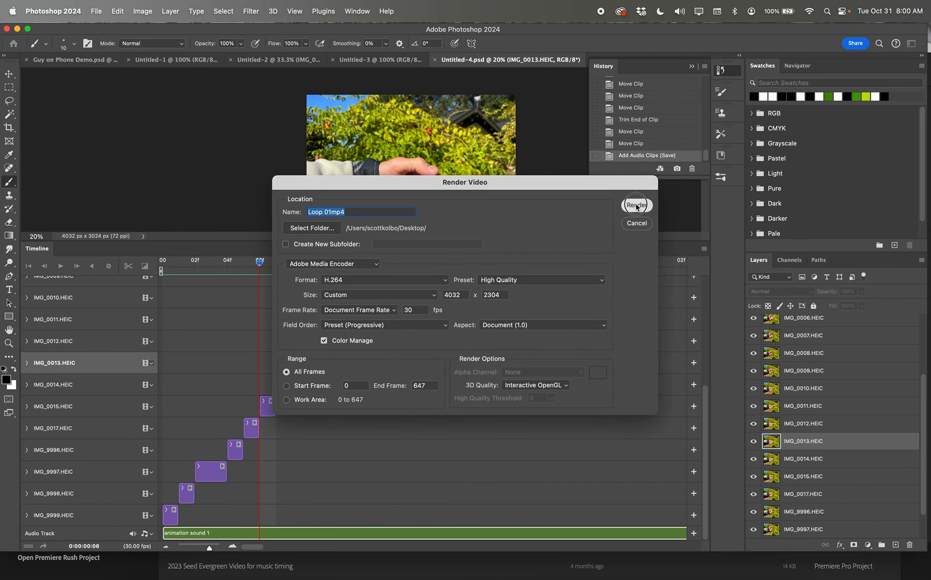
left_click(465, 223)
left_click(636, 206)
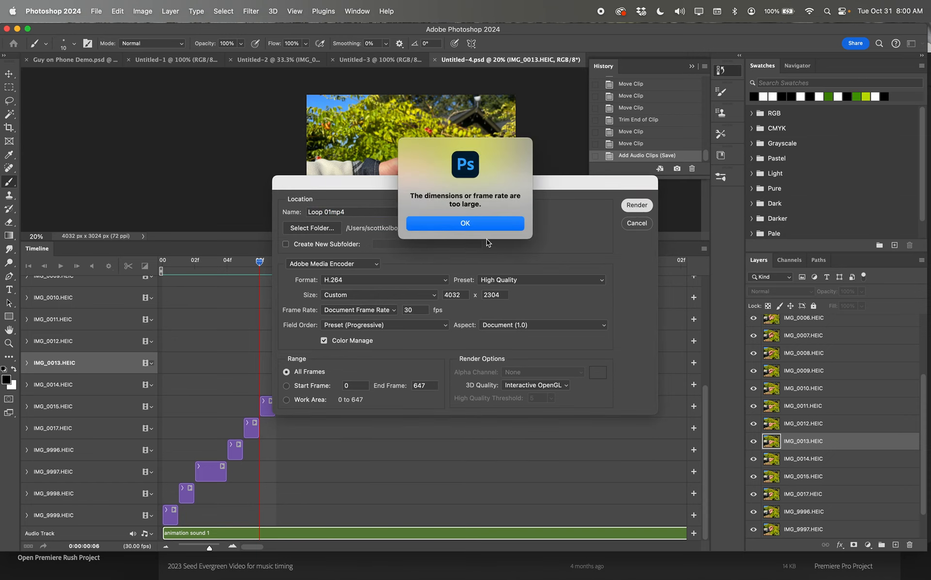
left_click(472, 224)
- Set the render size to HDV 1080p, 1440 x 1080, and render the video
left_click(415, 294)
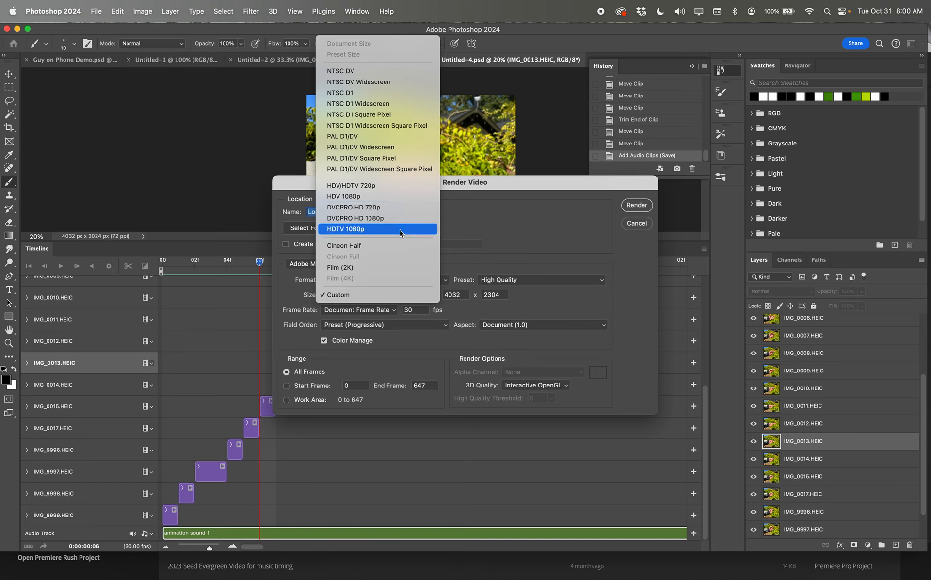
left_click(397, 198)
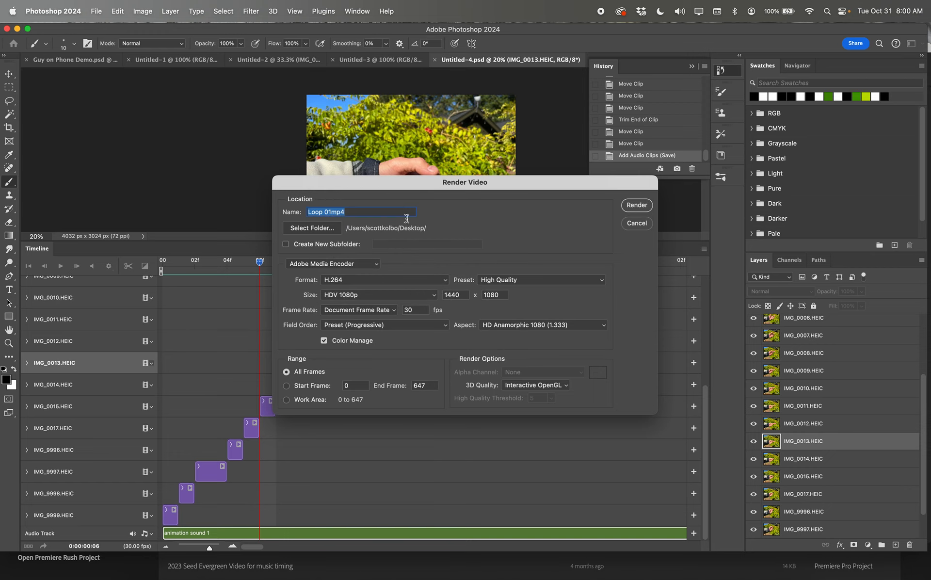
left_click(381, 296)
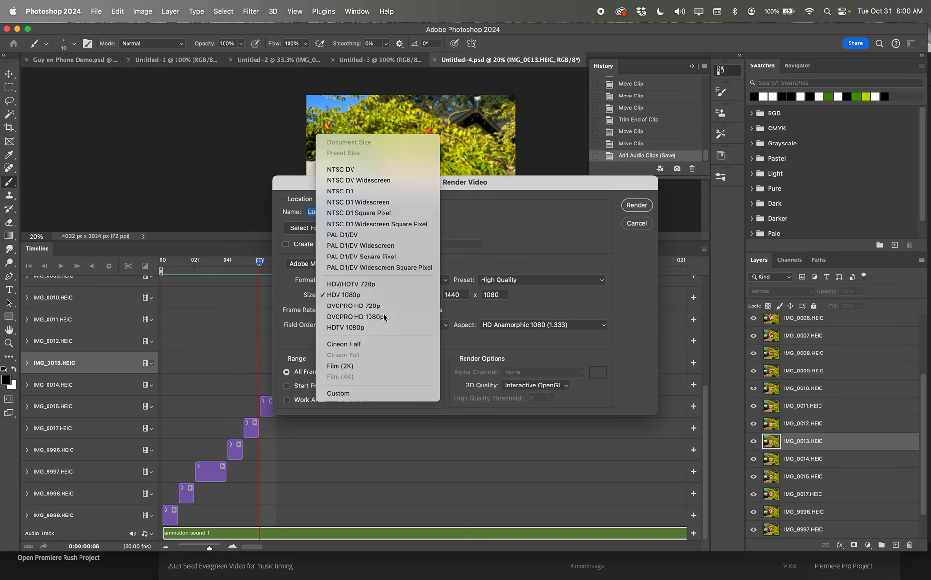
left_click(383, 316)
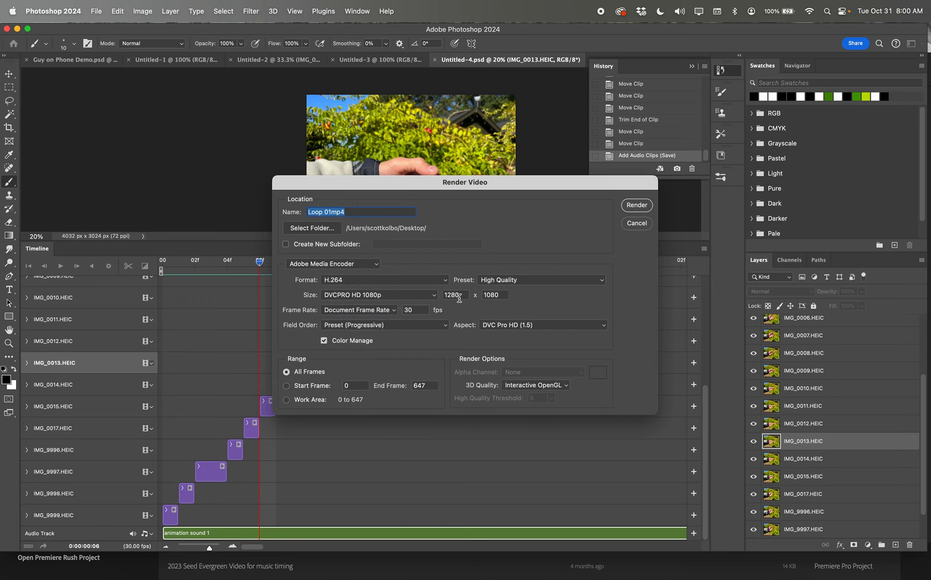
left_click(433, 297)
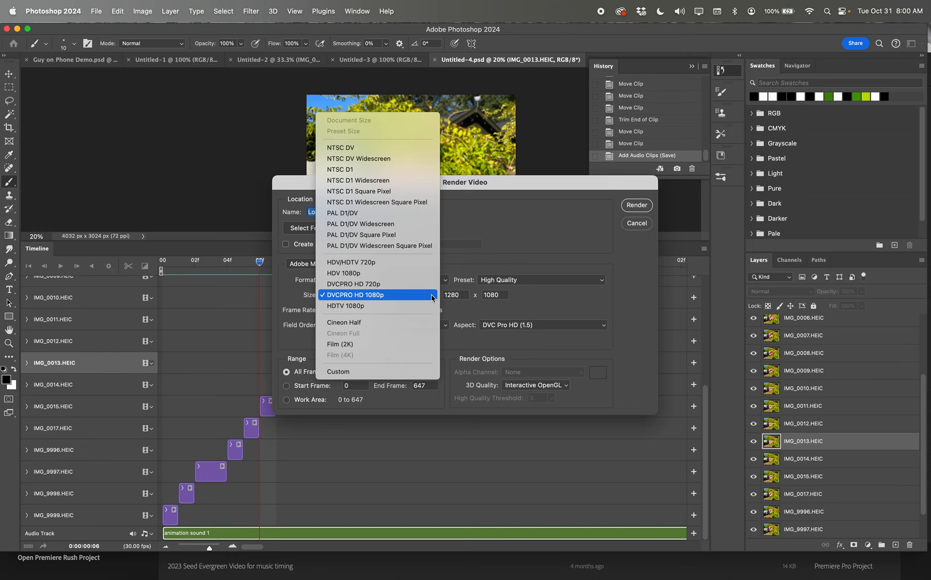
left_click(414, 274)
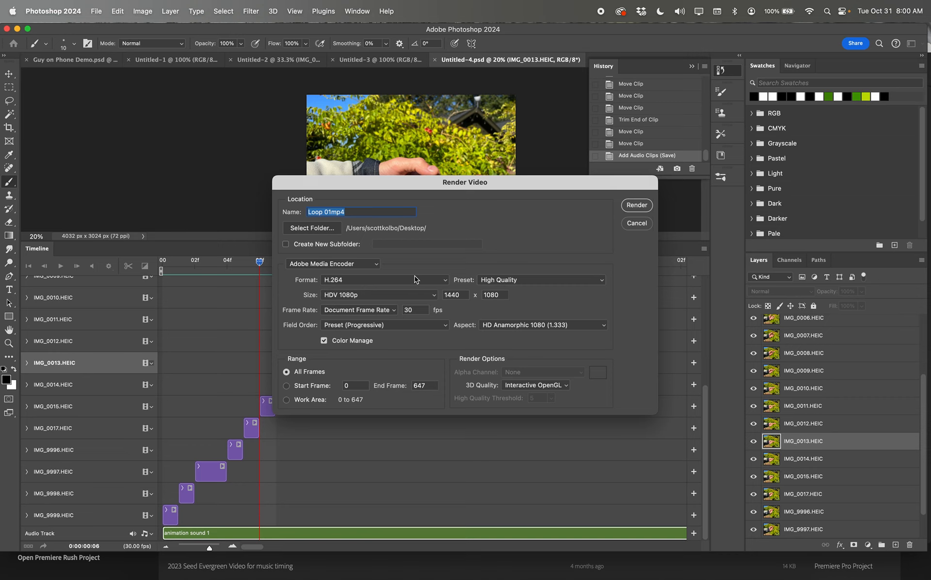
left_click(648, 205)
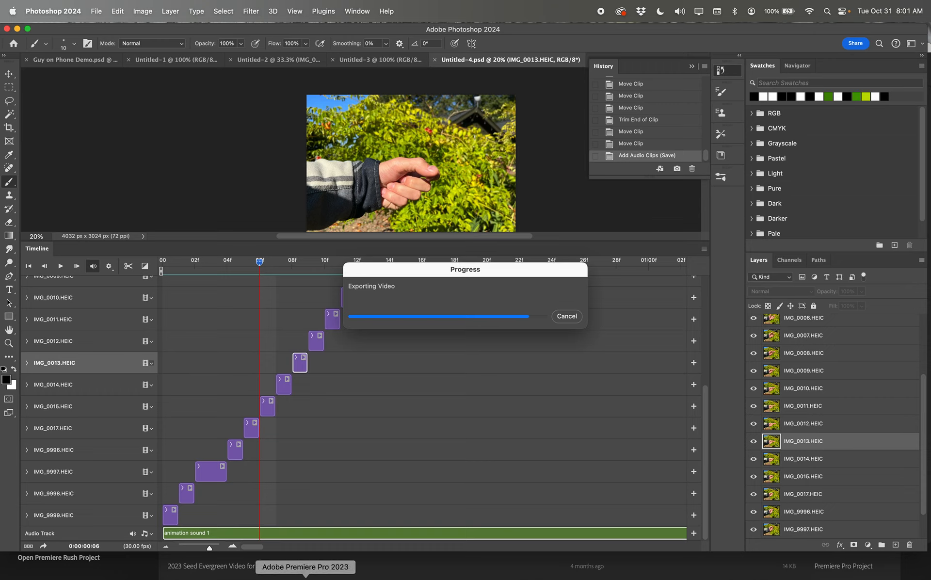
- Switch to Premiere Pro and create a new project named Untitled without selecting any media
left_click(306, 578)
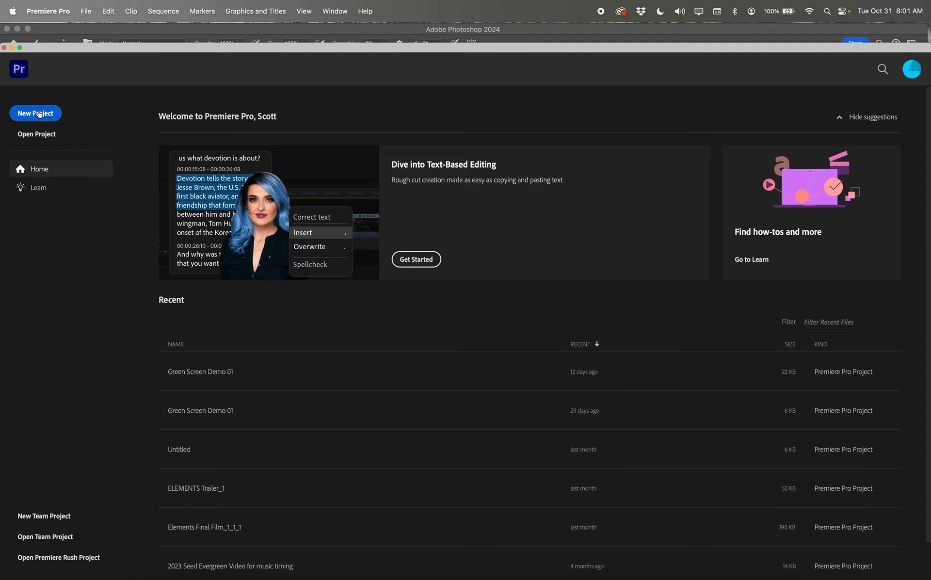
left_click(85, 10)
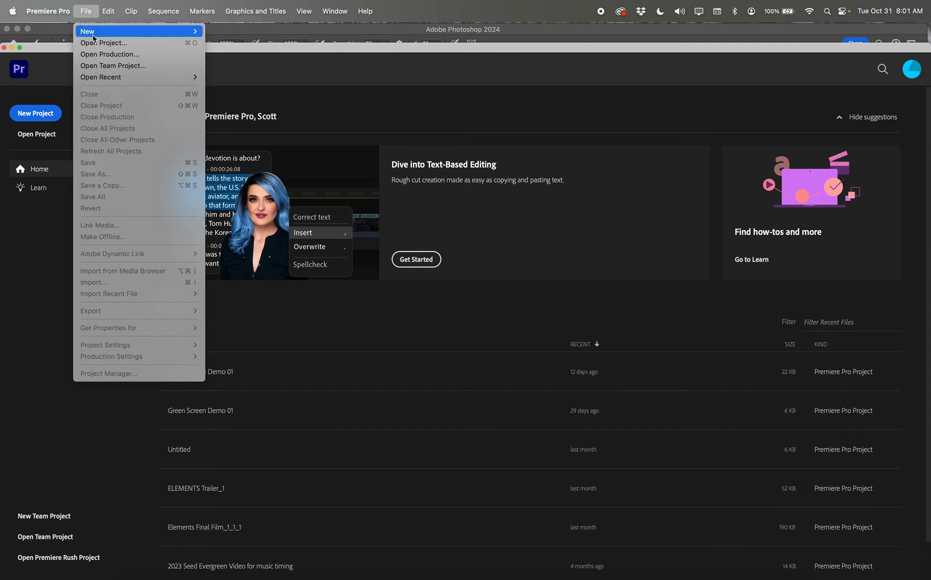
mouse_move(93, 33)
left_click(315, 32)
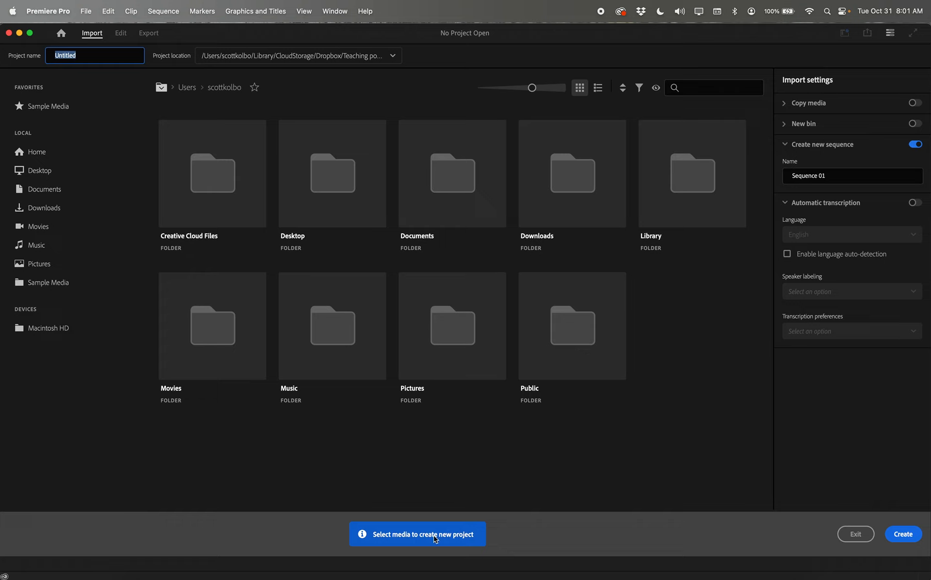
left_click(408, 542)
left_click(909, 535)
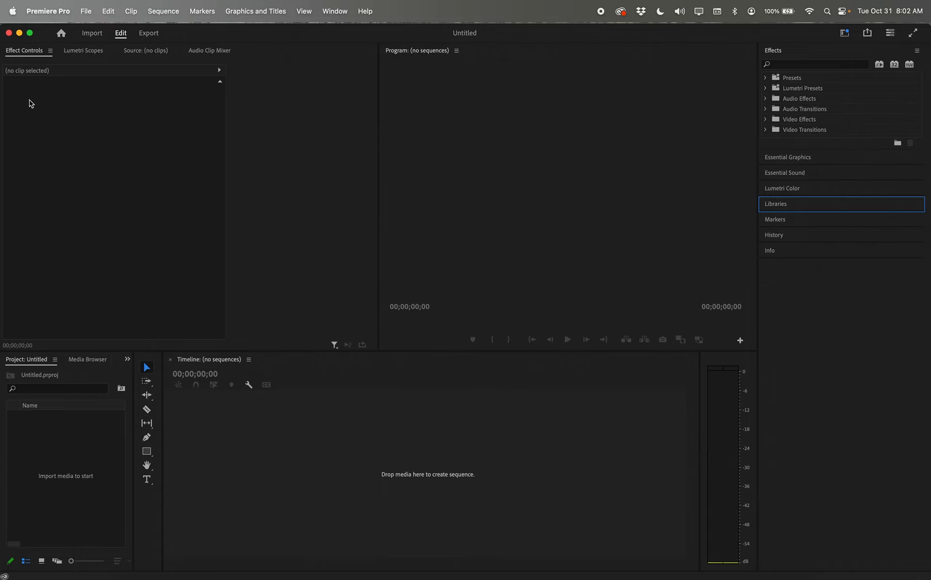
left_click(107, 130)
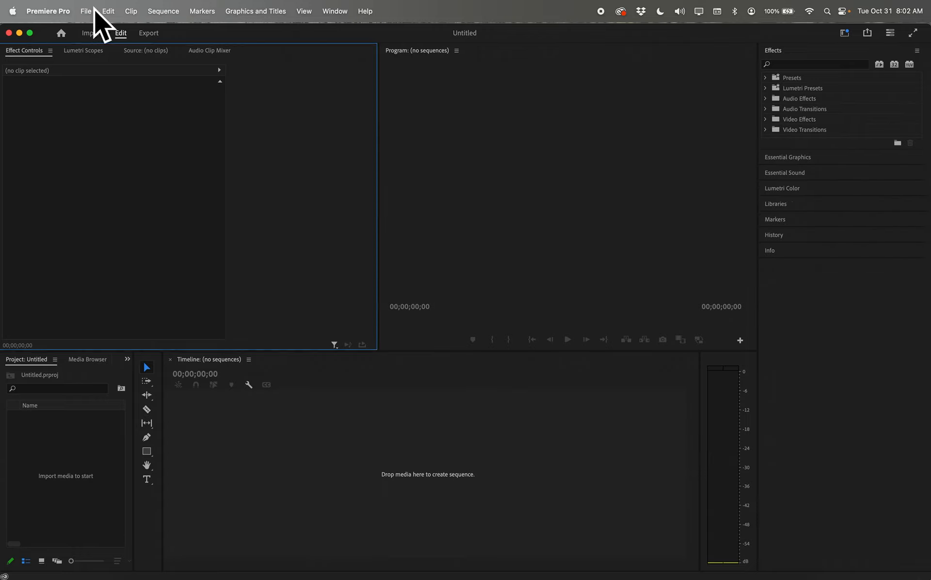
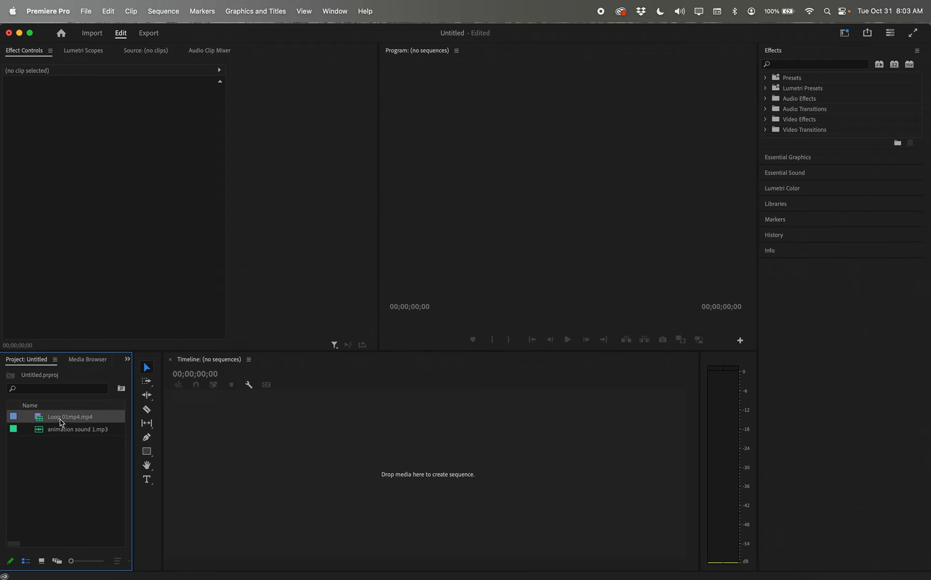
- Create a sequence from the Loop 01mp4.mp4 clip, with the playhead at its start
left_click(54, 432)
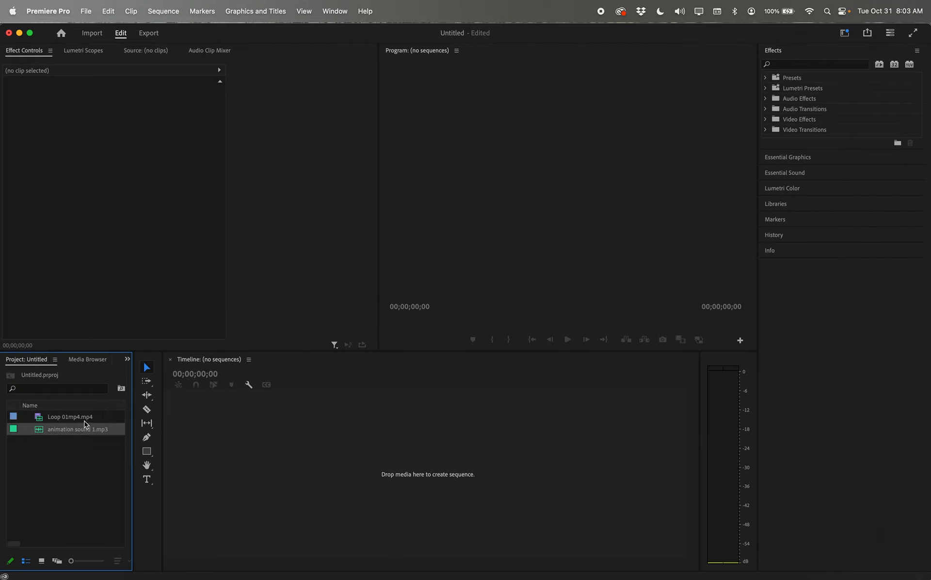
left_click(71, 417)
left_click_drag(71, 416, 205, 411)
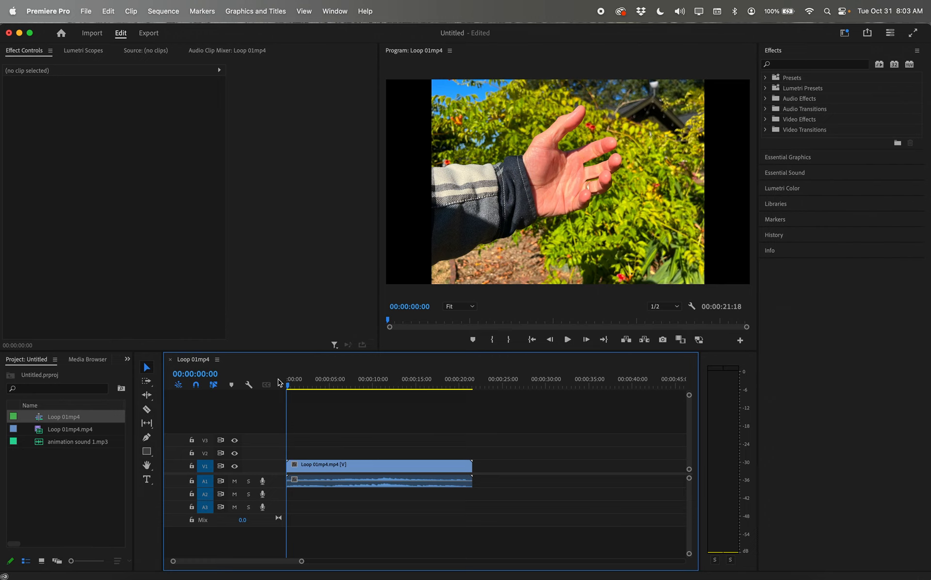
mouse_move(287, 384)
left_mouse_down()
mouse_move(392, 386)
mouse_move(282, 383)
left_mouse_up()
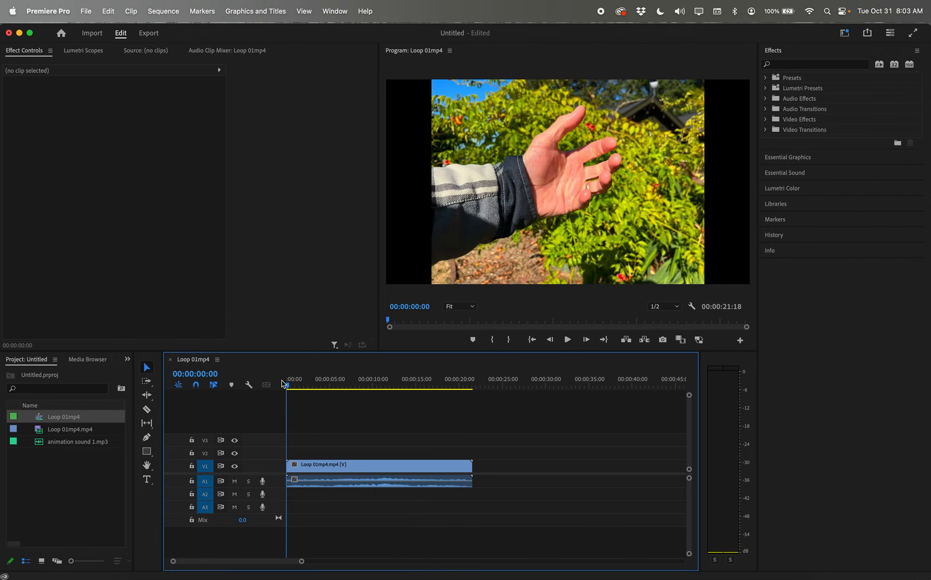
- Place a second copy of Loop 01mp4.mp4 directly after the first clip on V1, with its audio on A2
left_click(336, 466)
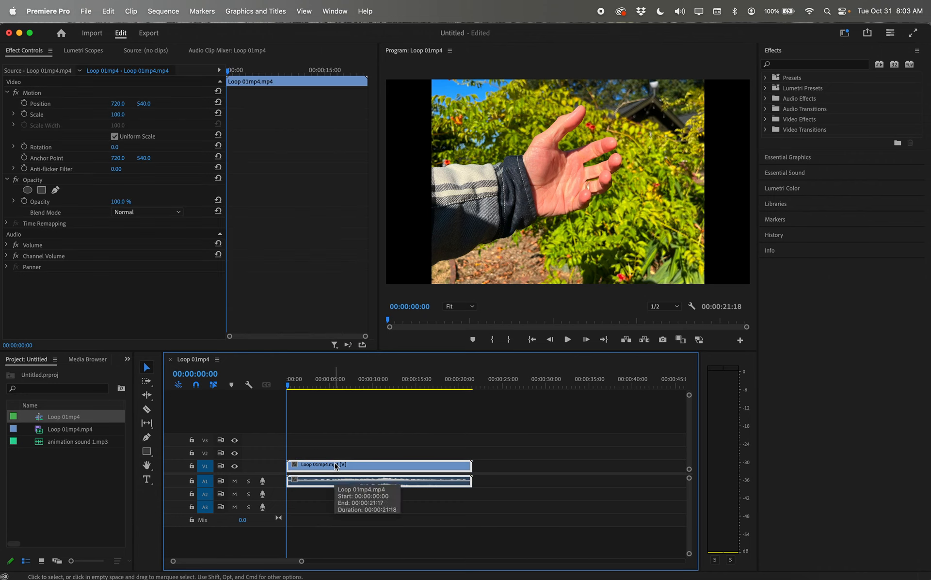
key("Down")
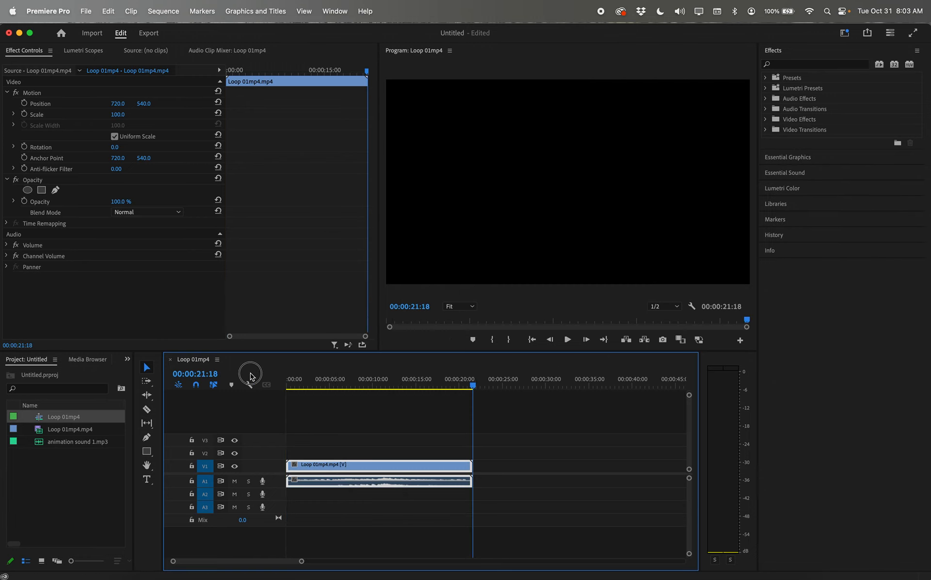
mouse_move(477, 383)
left_mouse_down()
mouse_move(264, 376)
mouse_move(507, 380)
mouse_move(473, 382)
left_mouse_up()
left_click(517, 456)
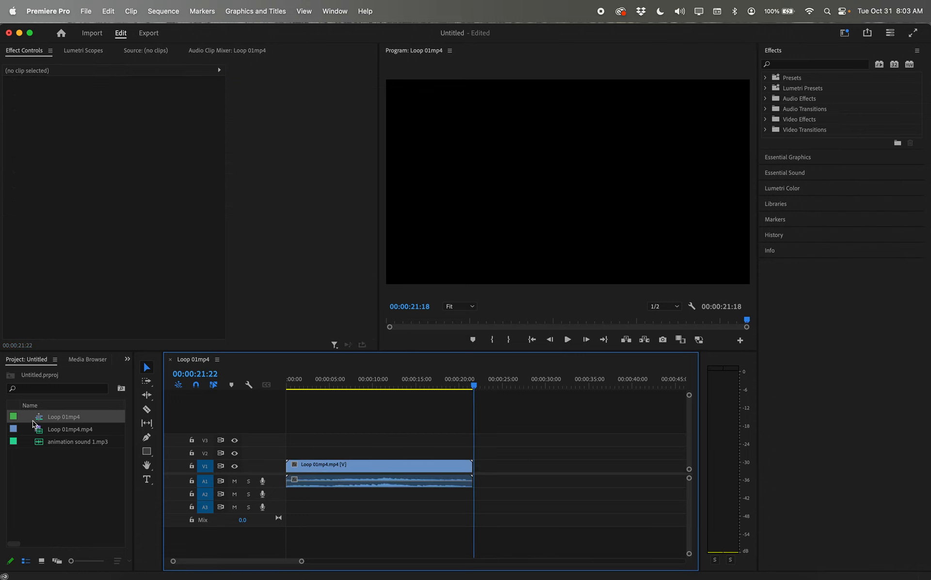
left_click_drag(33, 420, 439, 453)
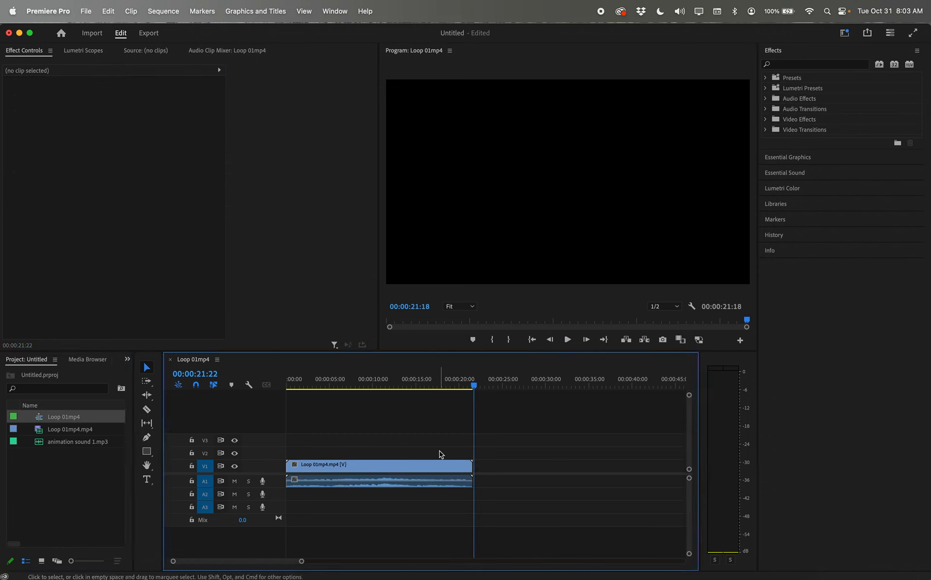
left_click(68, 430)
left_click_drag(62, 430, 500, 497)
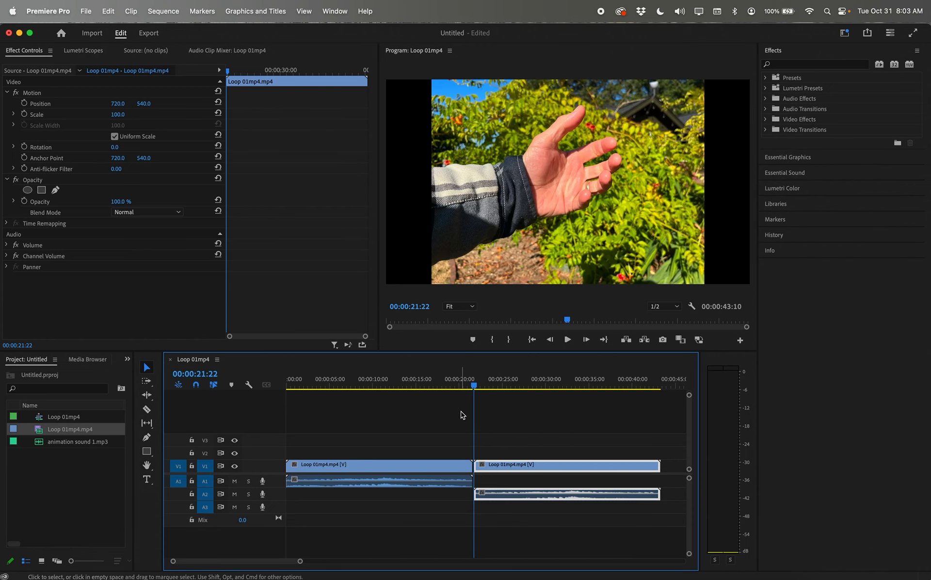
left_click(475, 387)
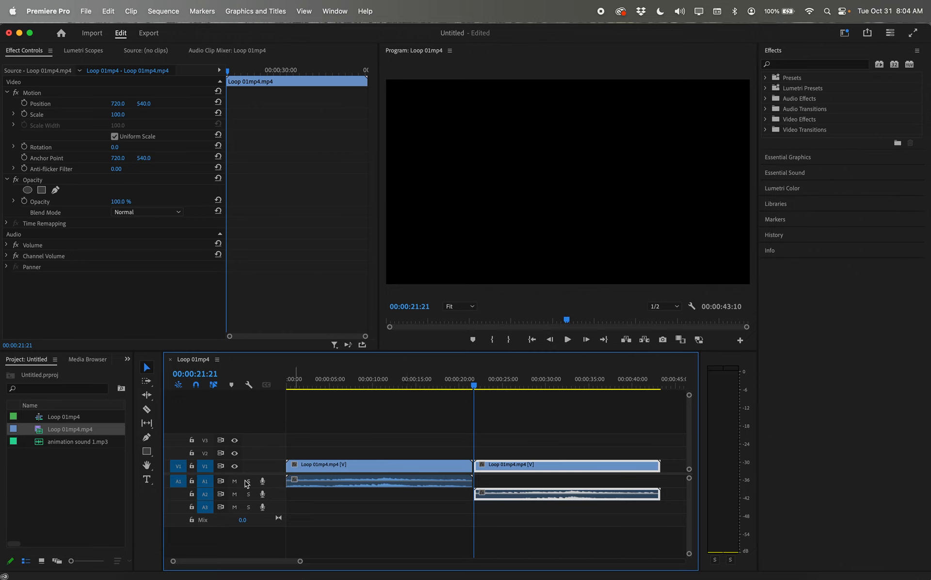
- Mute audio tracks A1 and A2, which carry the video clips' own sound
left_click(367, 464)
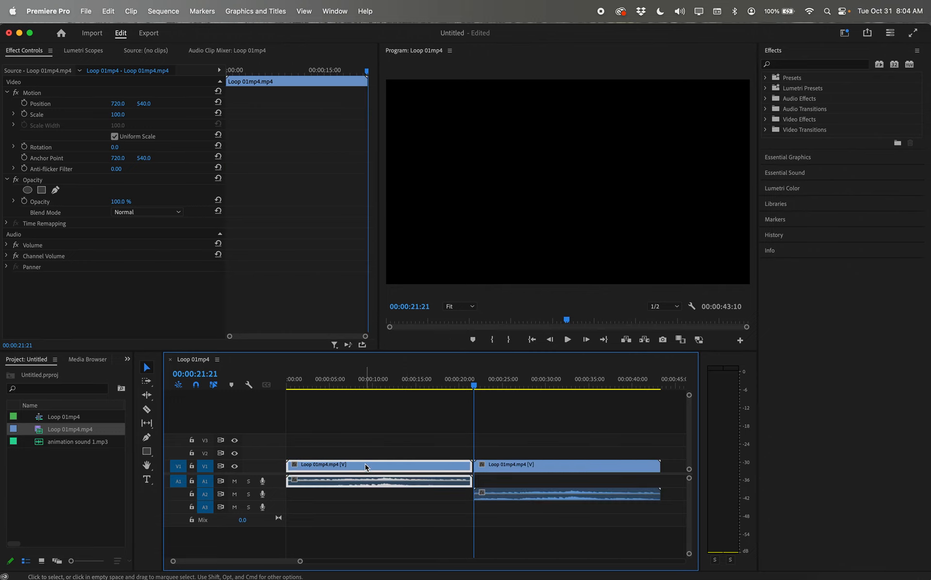
left_click(234, 480)
left_click(533, 469)
left_click(235, 494)
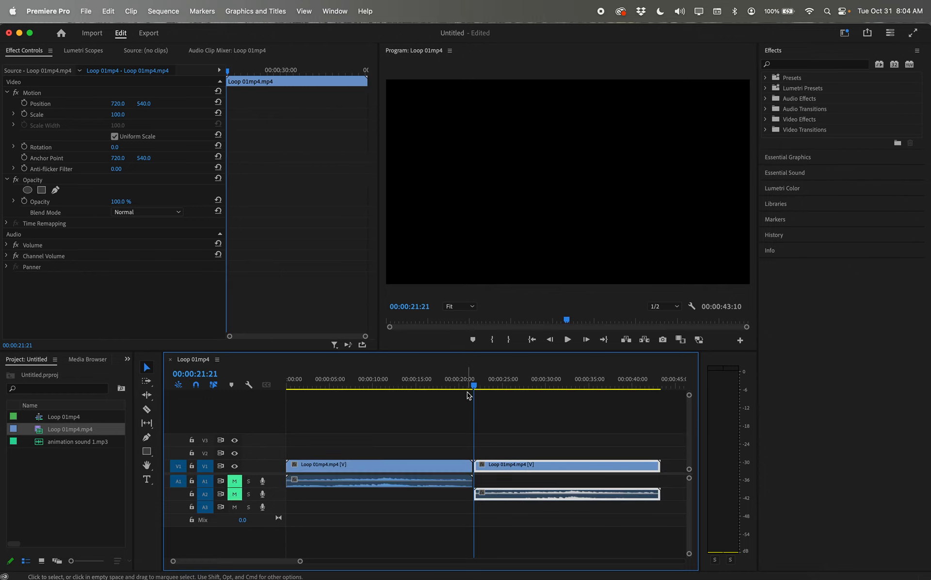
- Place two copies of animation sound 1.mp3 end to end on A3 from the sequence start, and enlarge that track's height
left_click_drag(474, 386, 243, 384)
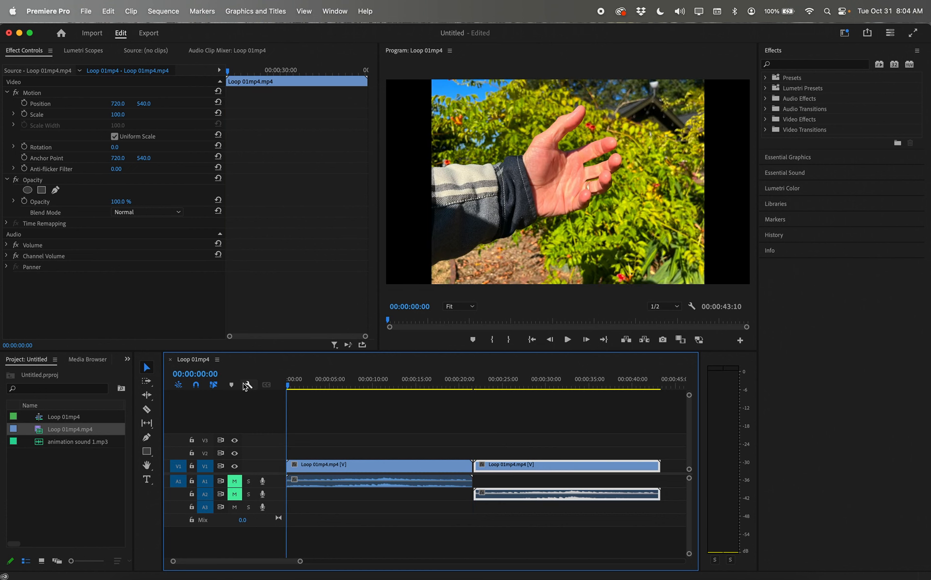
left_click_drag(62, 441, 288, 504)
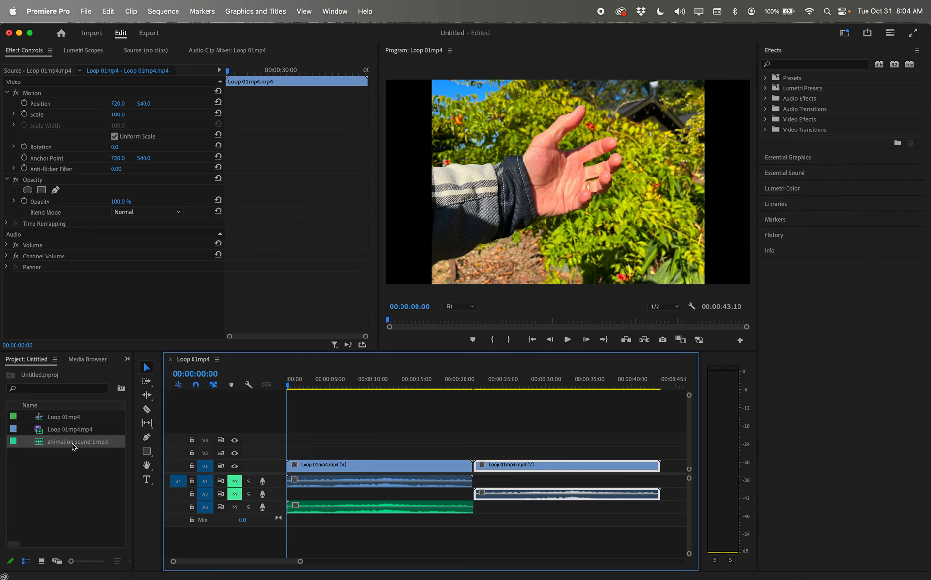
left_click_drag(72, 446, 528, 527)
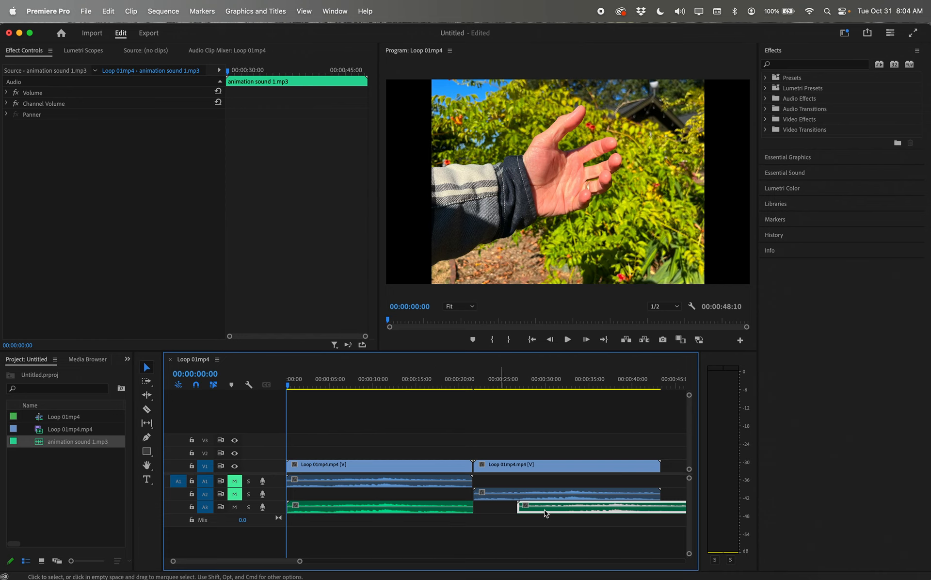
left_click_drag(559, 507, 515, 507)
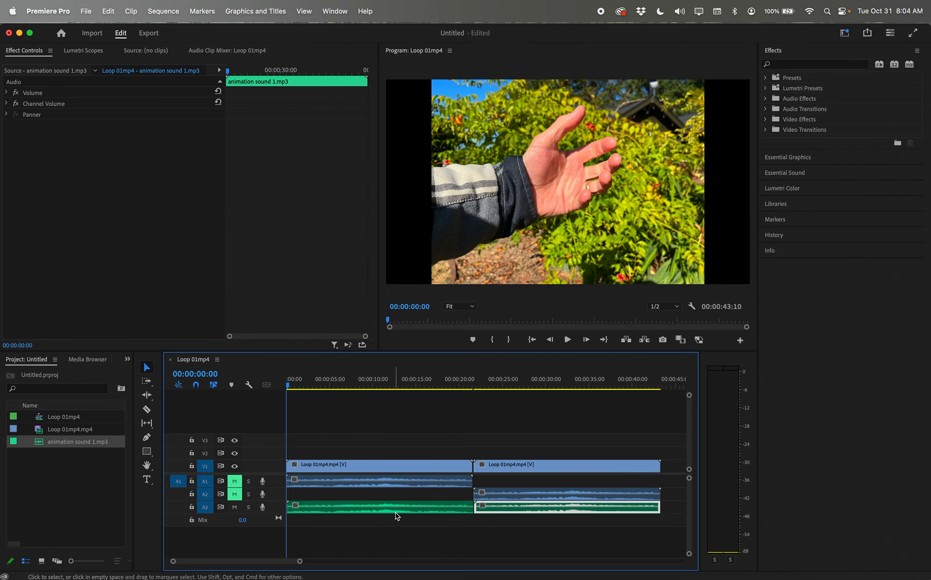
left_click_drag(272, 514, 276, 544)
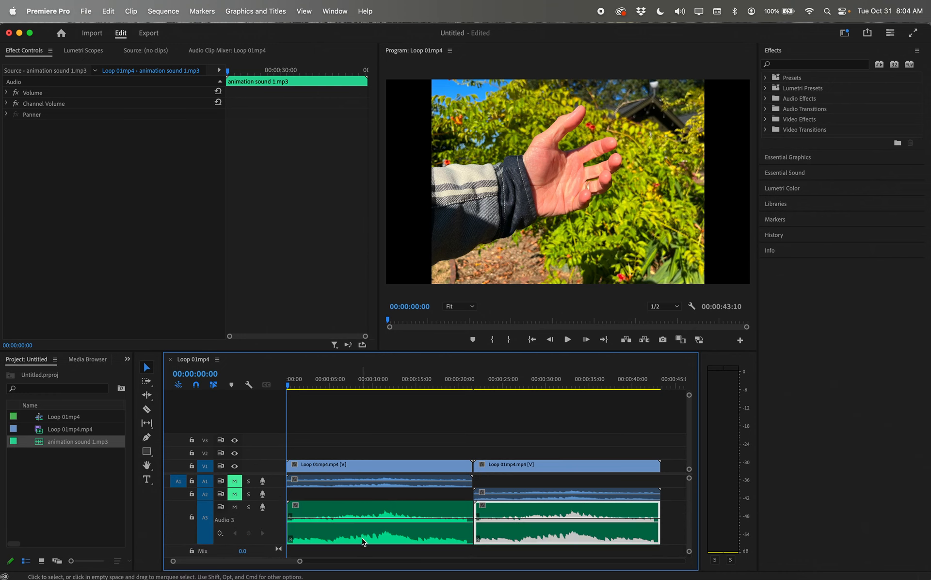
- Increase the height of audio track A3 further, so the soundtrack's waveform is shown larger
scroll(363, 541, "down", 1)
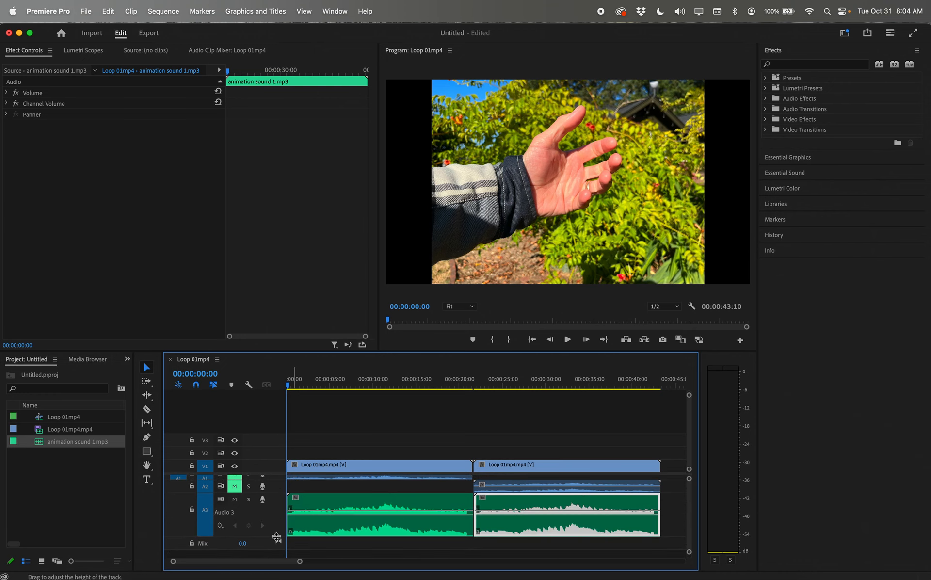
left_click_drag(276, 537, 277, 551)
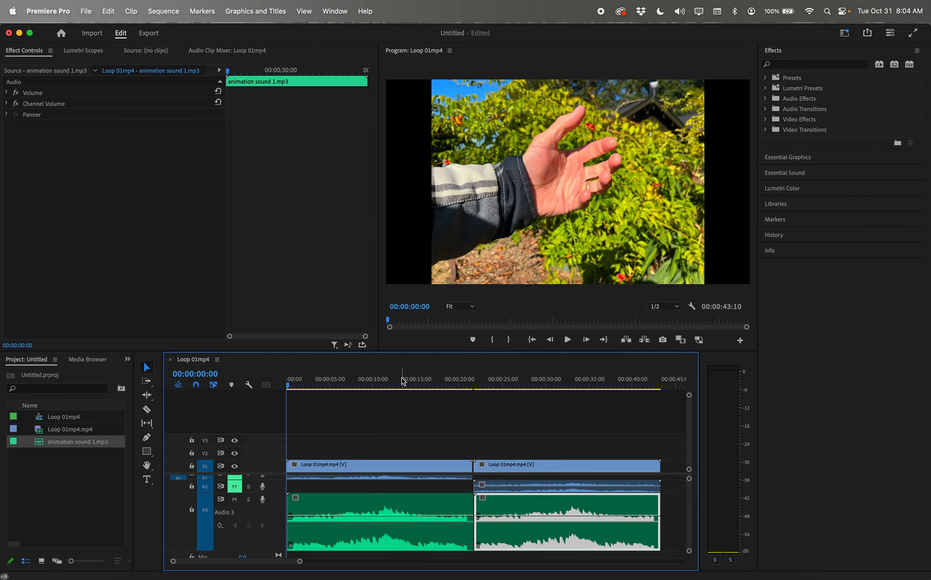
left_click_drag(375, 379, 388, 379)
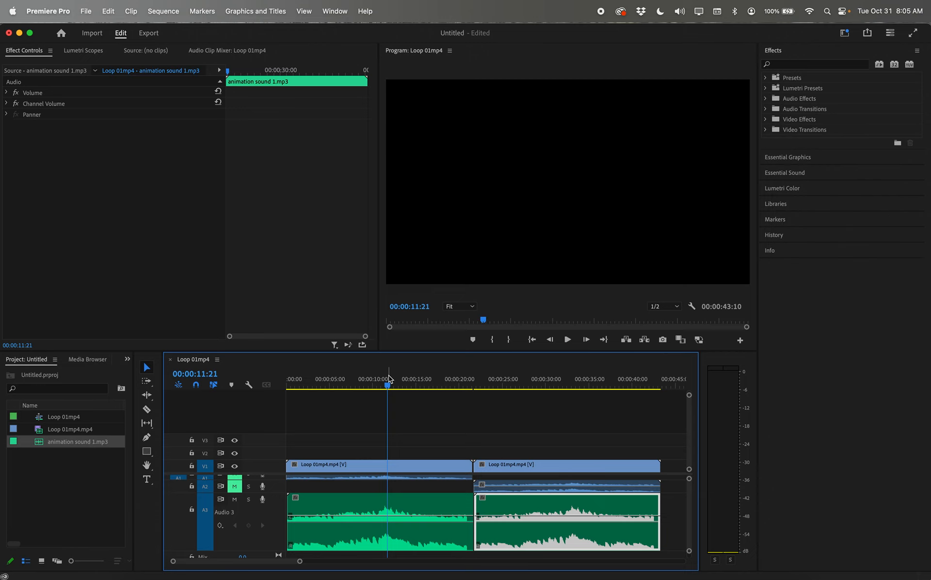
left_click(431, 468)
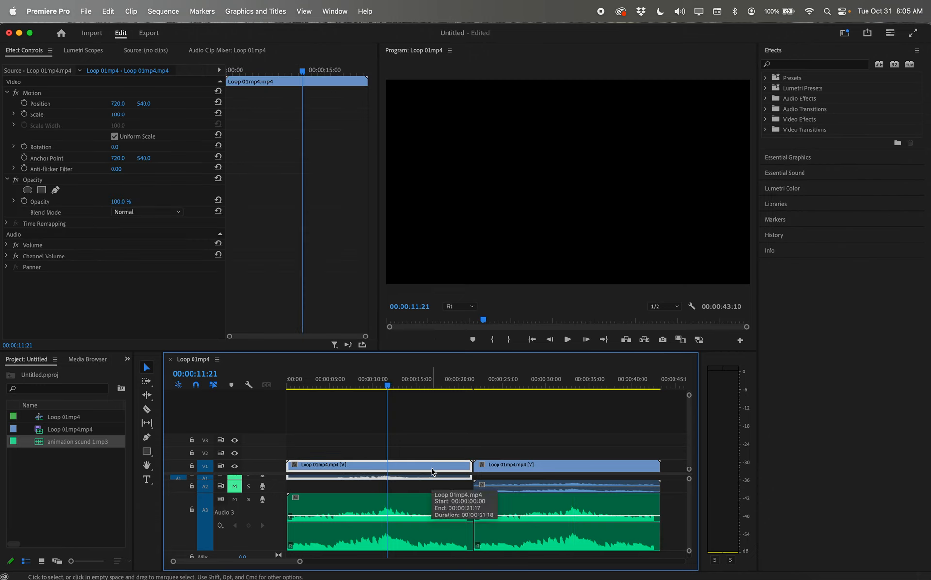
- Move the second Loop 01mp4.mp4 video clip from V1 up to V2 and mute audio track A3
left_click_drag(521, 466, 518, 456)
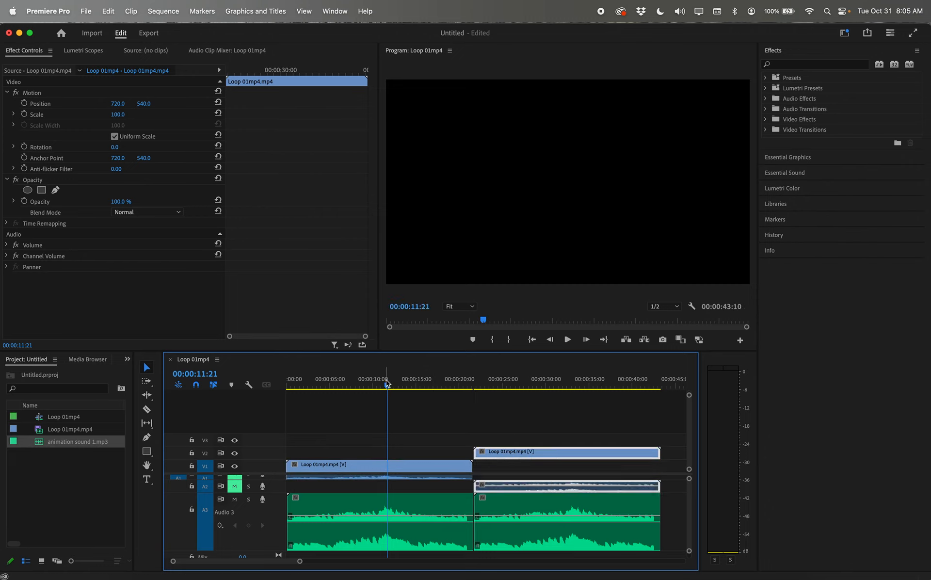
left_click_drag(387, 385, 287, 385)
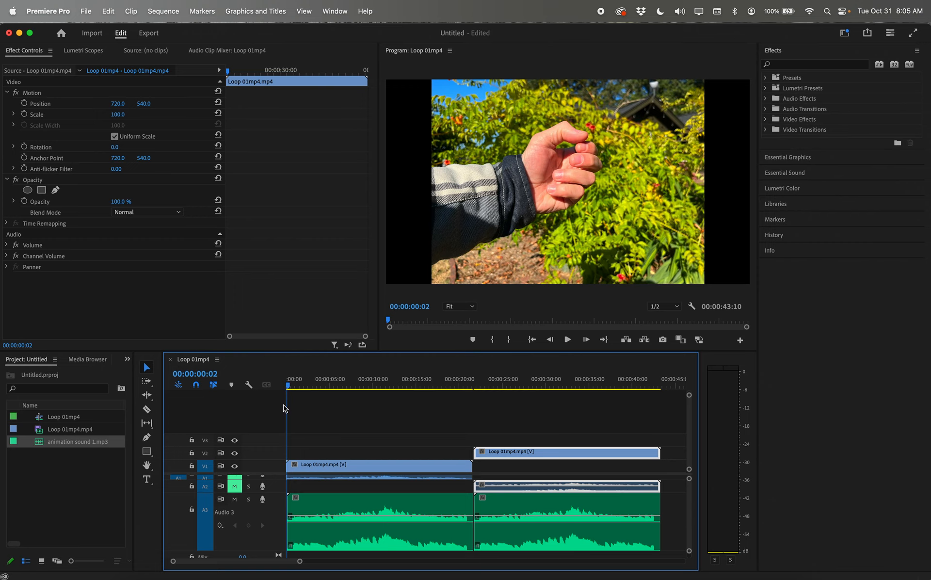
left_click(234, 499)
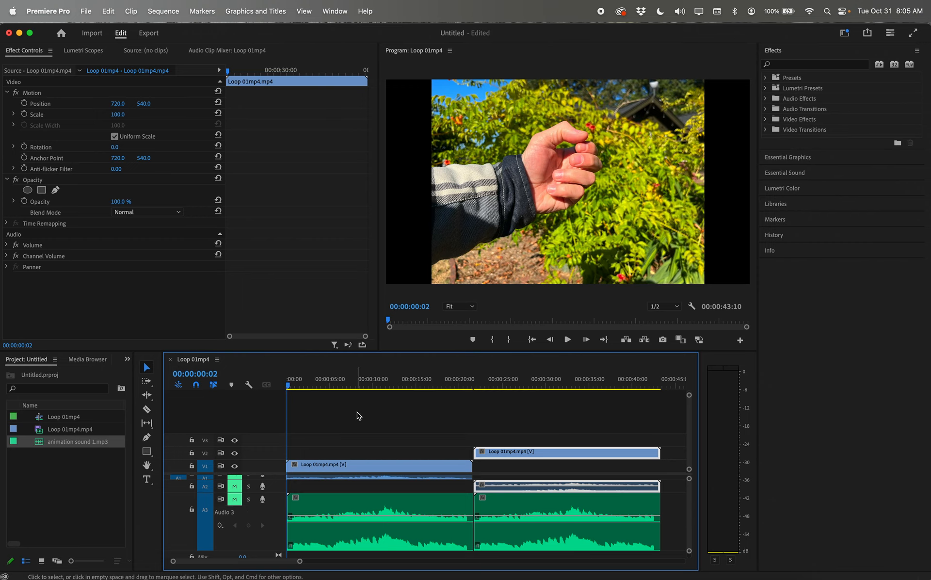
- Split the Loop 01mp4.mp4 clip on V1 at 00:00:00:18 with the Razor tool and delete the part after the cut
left_click(290, 384)
left_click_drag(290, 385, 290, 382)
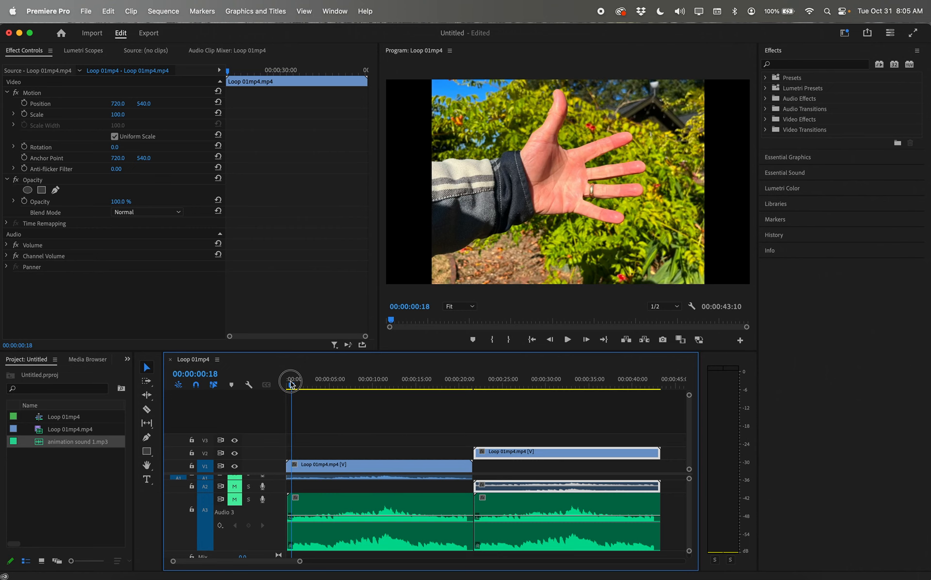
mouse_move(290, 385)
left_mouse_down()
mouse_move(303, 382)
mouse_move(291, 385)
left_mouse_up()
left_click(145, 410)
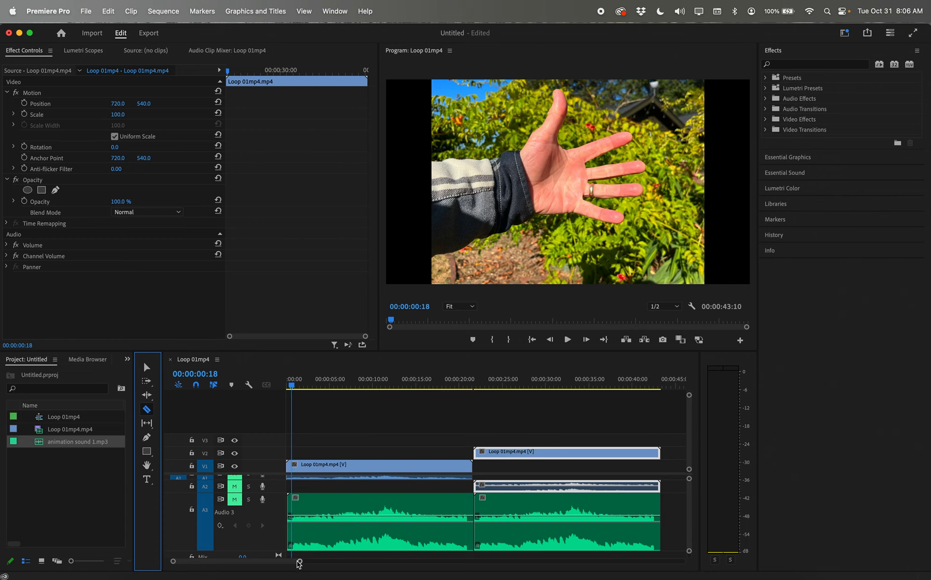
mouse_move(300, 561)
left_mouse_down()
mouse_move(243, 557)
mouse_move(308, 561)
mouse_move(282, 559)
left_mouse_up()
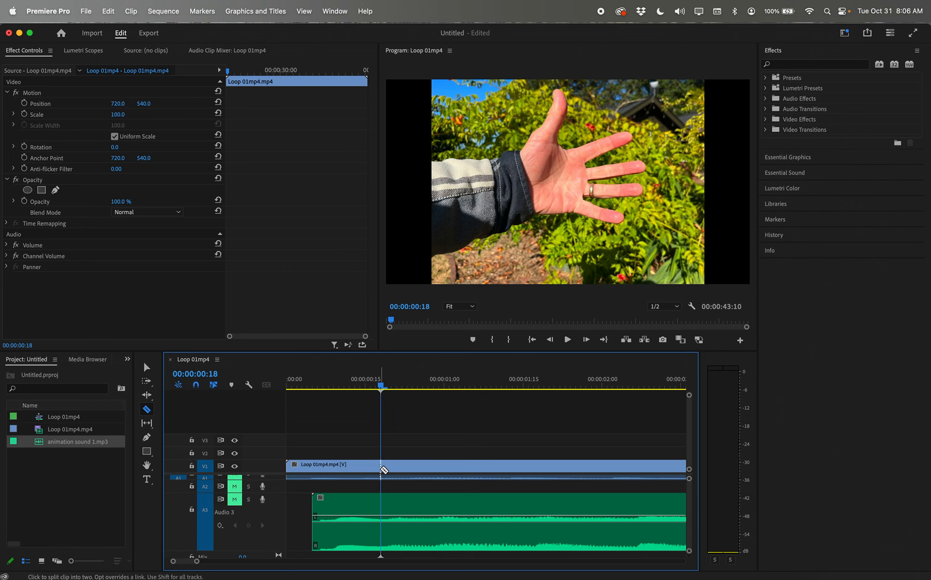
left_click(381, 467)
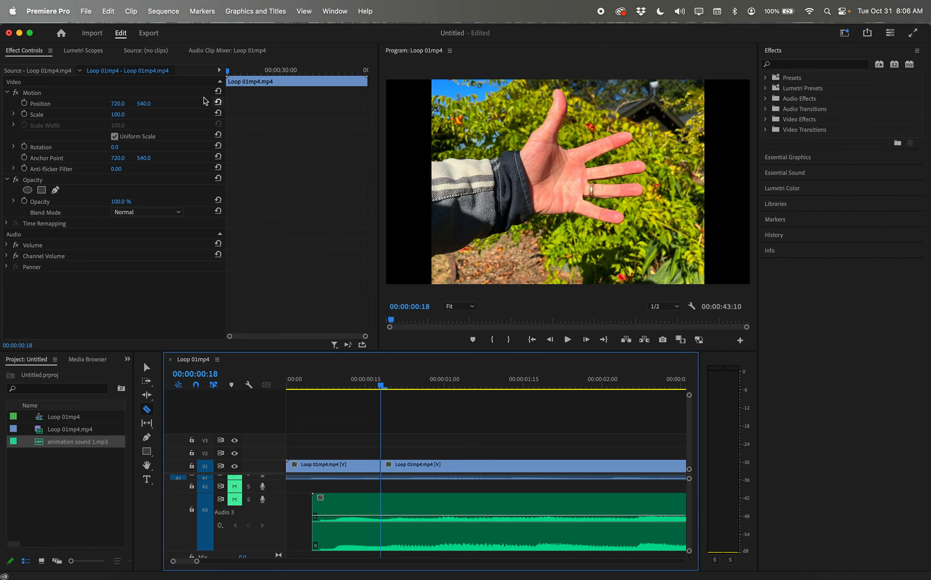
left_click(146, 368)
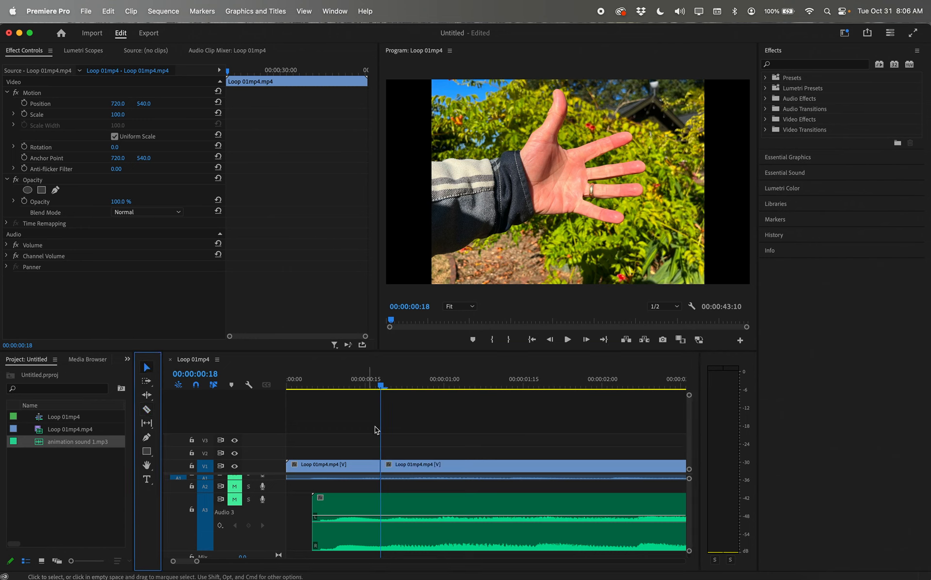
left_click(433, 469)
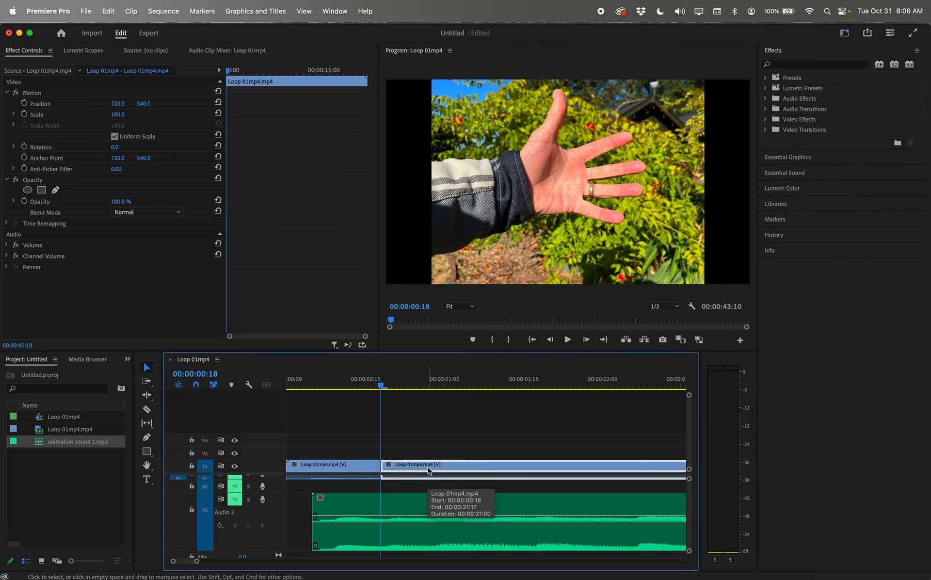
key("Delete")
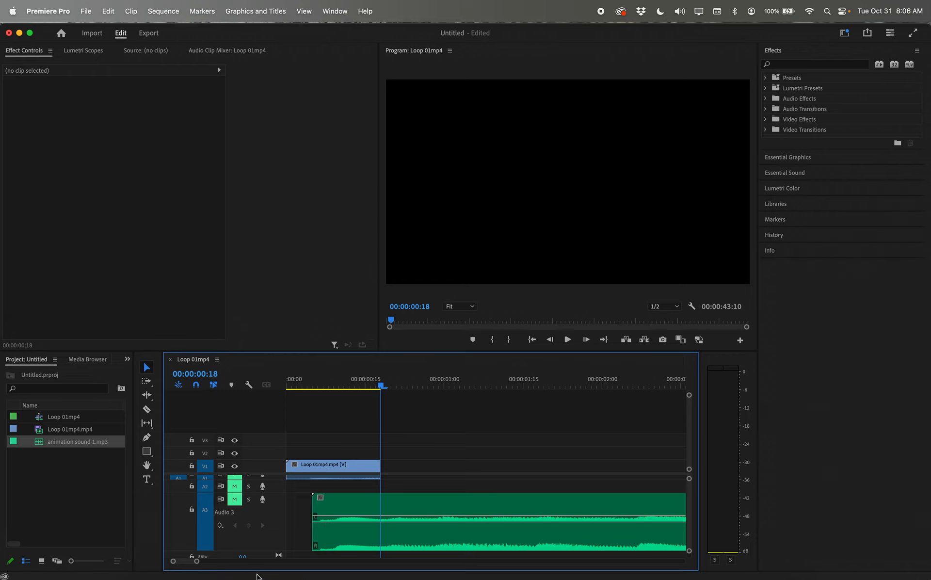
- Move the Loop 01mp4.mp4 clip on V2 so it starts at 00:00:00:18, where the V1 clip ends
left_click_drag(196, 561, 274, 561)
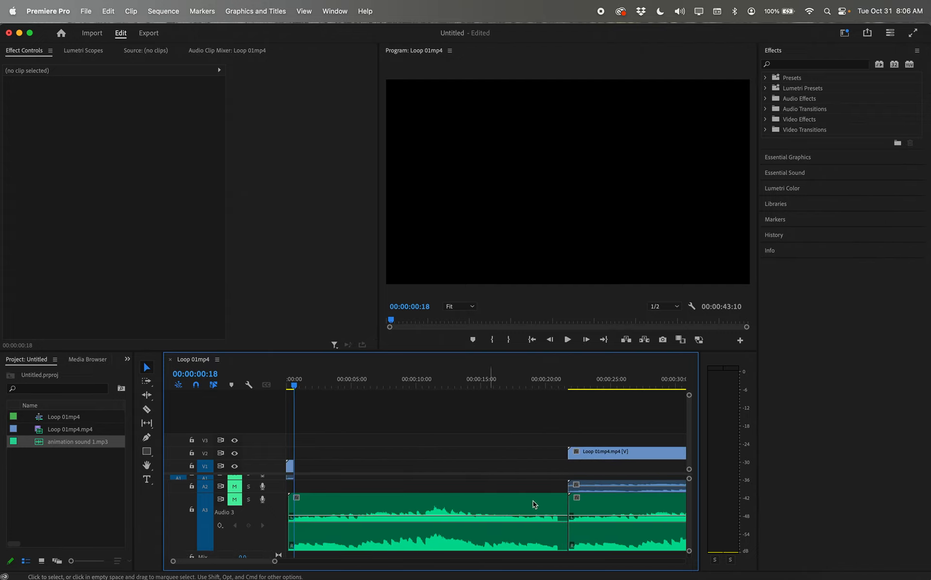
left_click_drag(636, 456, 359, 445)
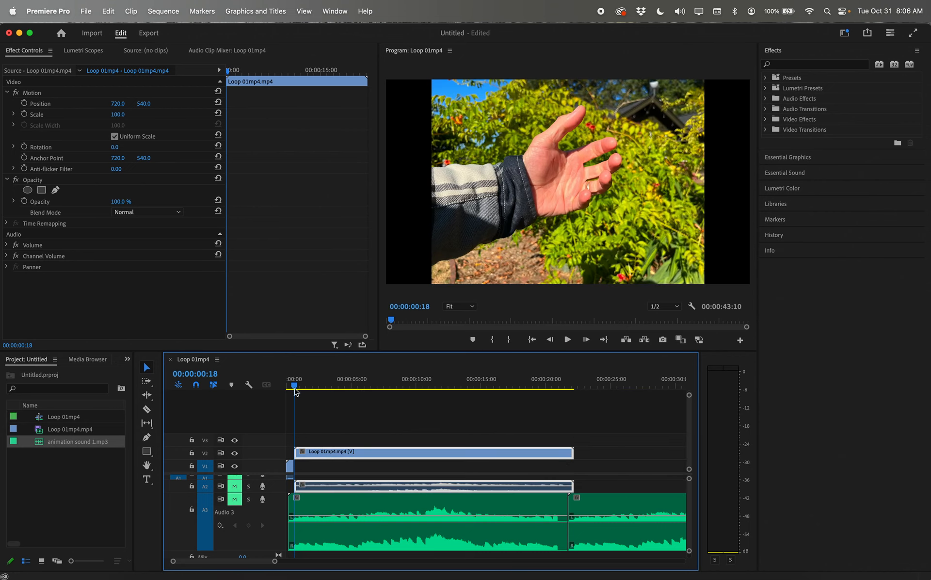
- Split the V2 clip at 00:00:01:07 with the Razor tool and delete the part after the cut
left_click_drag(294, 384, 302, 387)
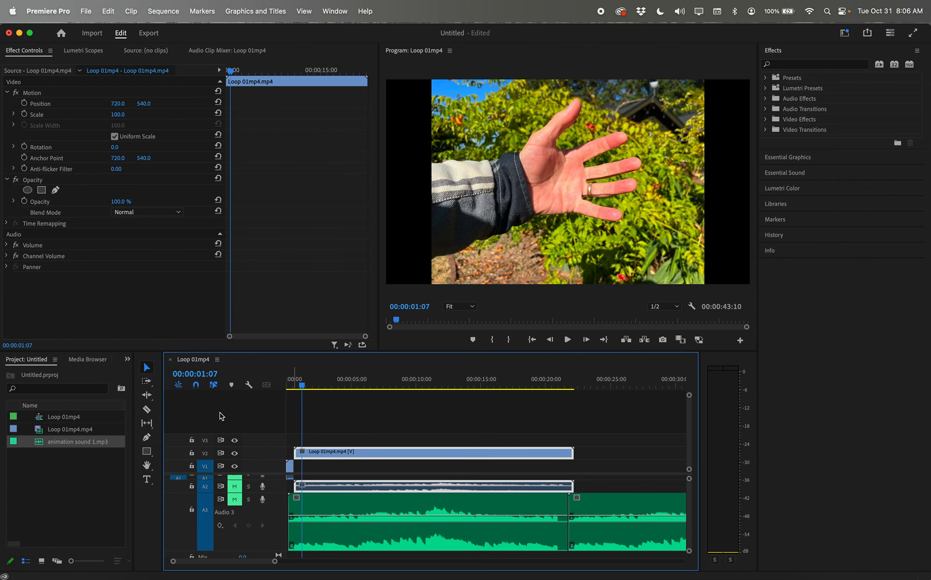
left_click(147, 408)
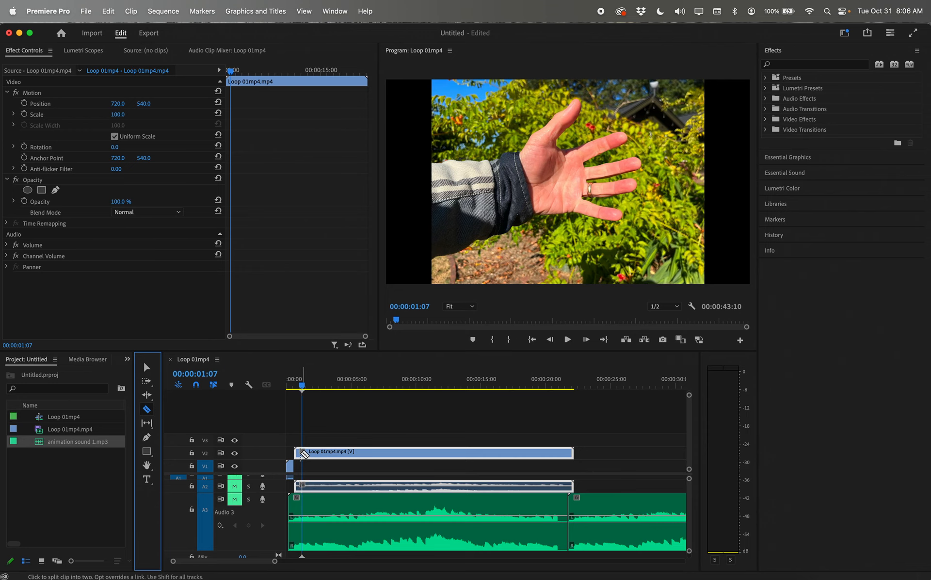
left_click(303, 452)
left_click(146, 367)
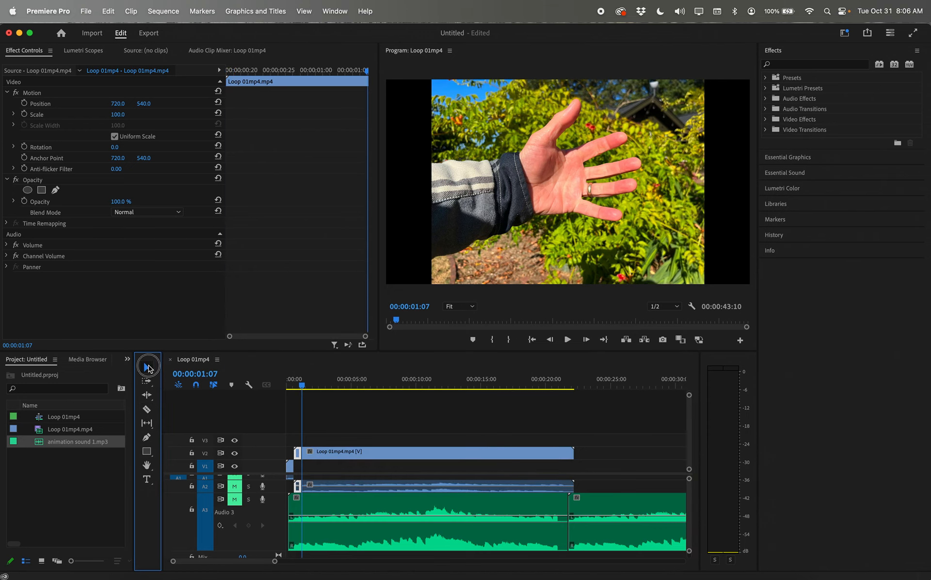
left_click(399, 456)
key("Delete")
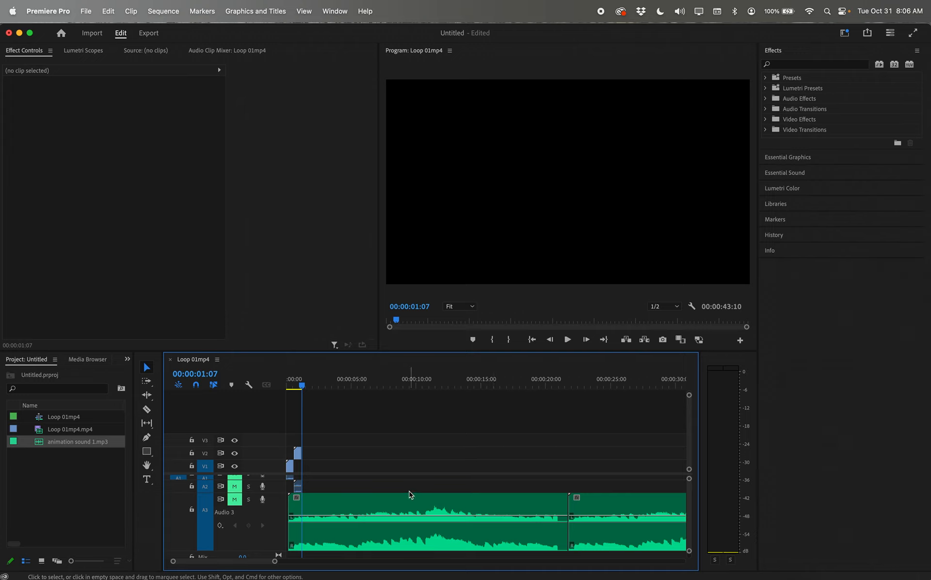
- Move the short V2 clip down to V1, leave a tiny gap after the first clip, and return the playhead to the sequence start
left_click_drag(274, 561, 174, 561)
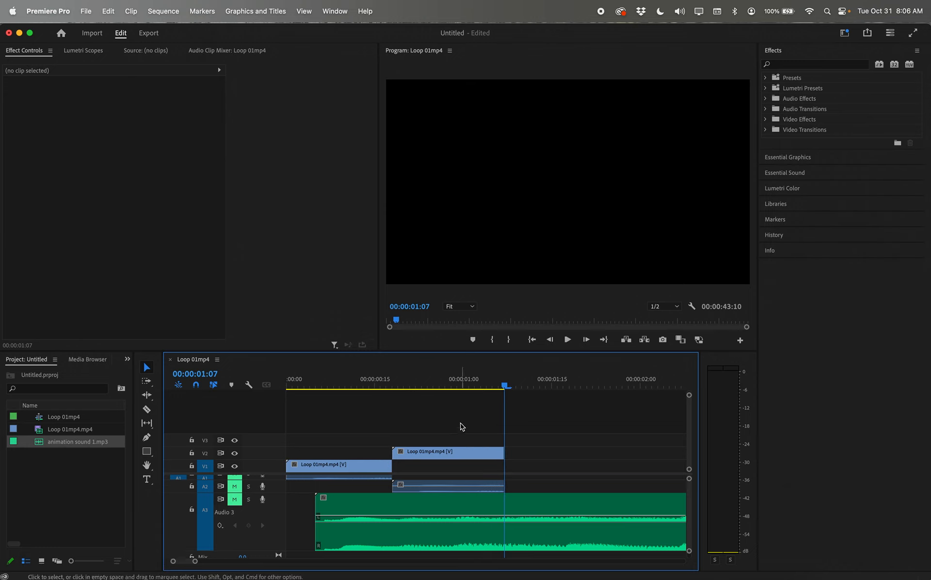
left_click_drag(504, 386, 351, 390)
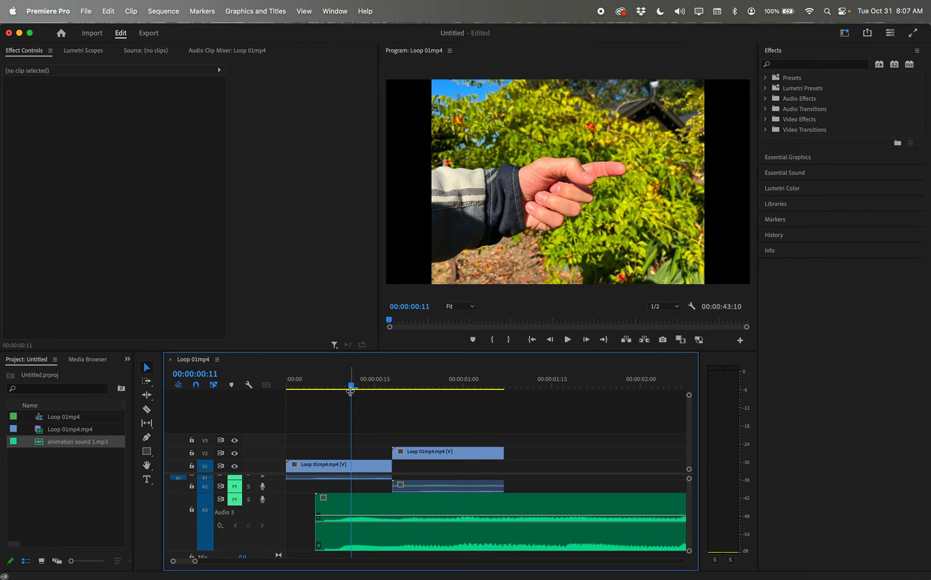
left_click_drag(448, 454, 440, 464)
left_click_drag(352, 387, 375, 385)
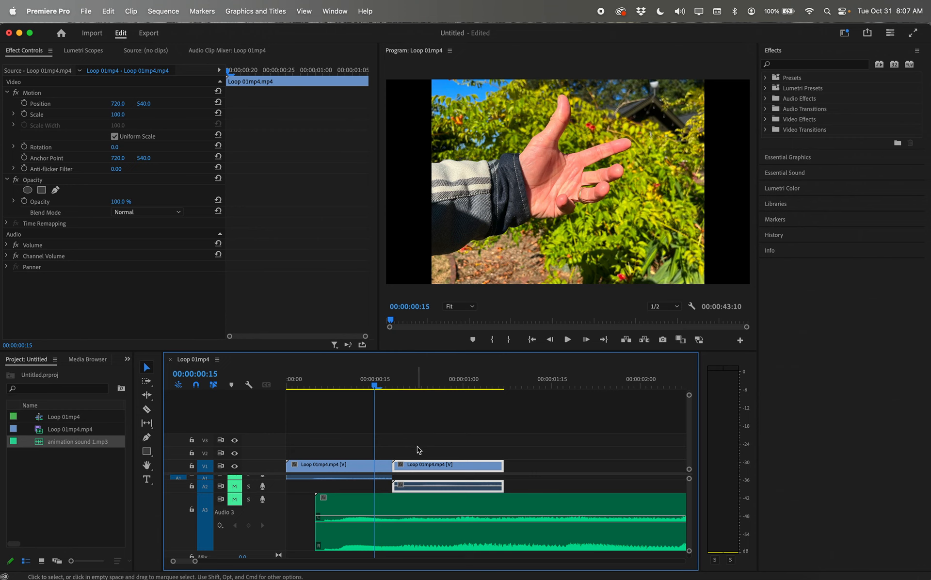
left_click_drag(419, 465, 430, 465)
left_click_drag(374, 383, 285, 380)
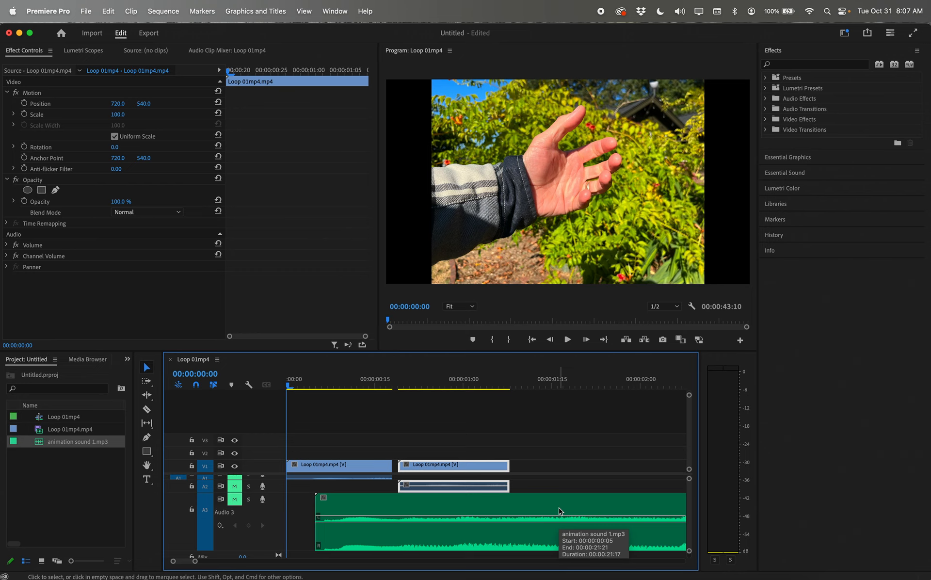
- Slide the first animation sound 1.mp3 clip on A3 back to the very start of the sequence
left_click_drag(559, 509, 529, 515)
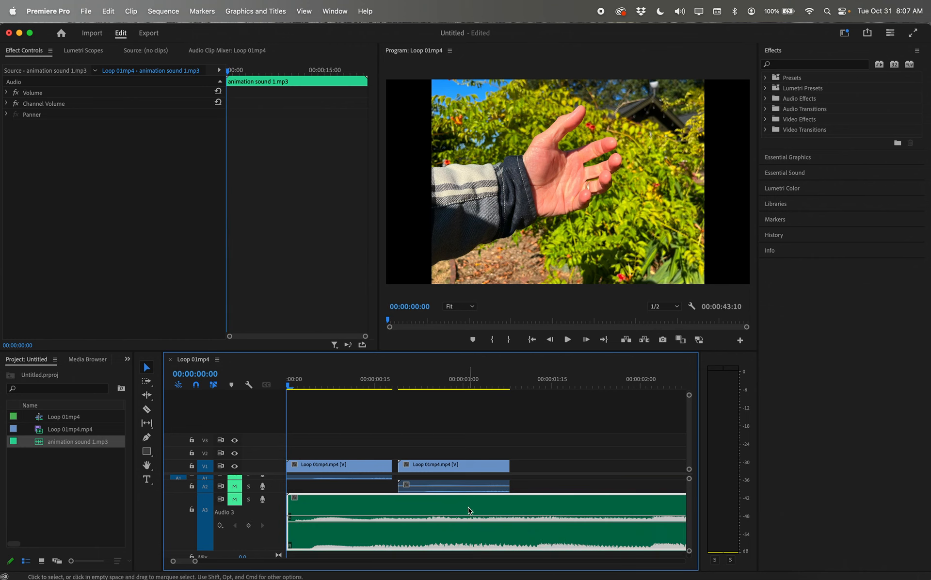
left_click_drag(469, 508, 377, 506)
left_click_drag(559, 512, 395, 510)
left_click_drag(599, 510, 421, 507)
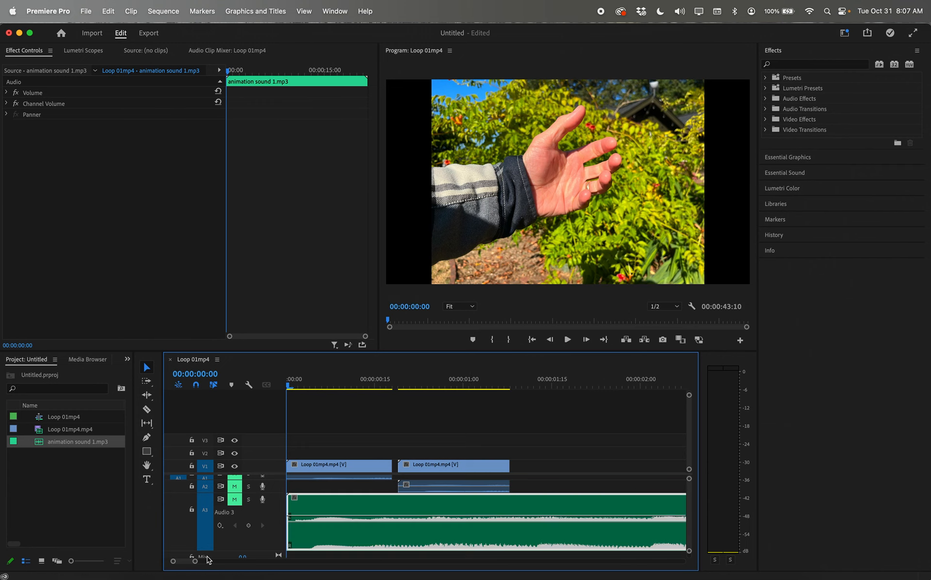
left_click_drag(194, 564, 289, 562)
left_click_drag(513, 507, 367, 506)
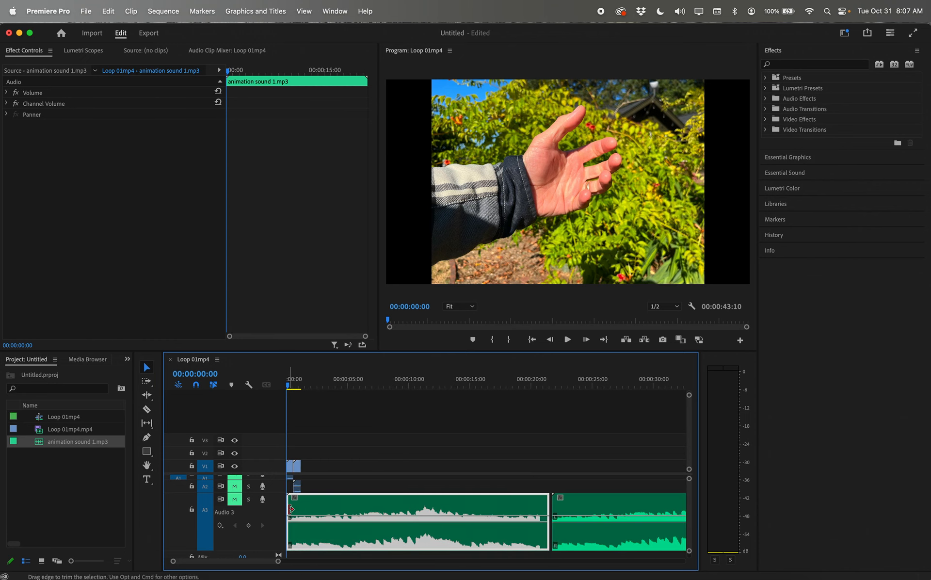
- Trim the first sound clip on A3 at both ends to about 00:00:03:13, place it at the sequence start, and delete the second sound clip
left_click_drag(290, 508, 404, 507)
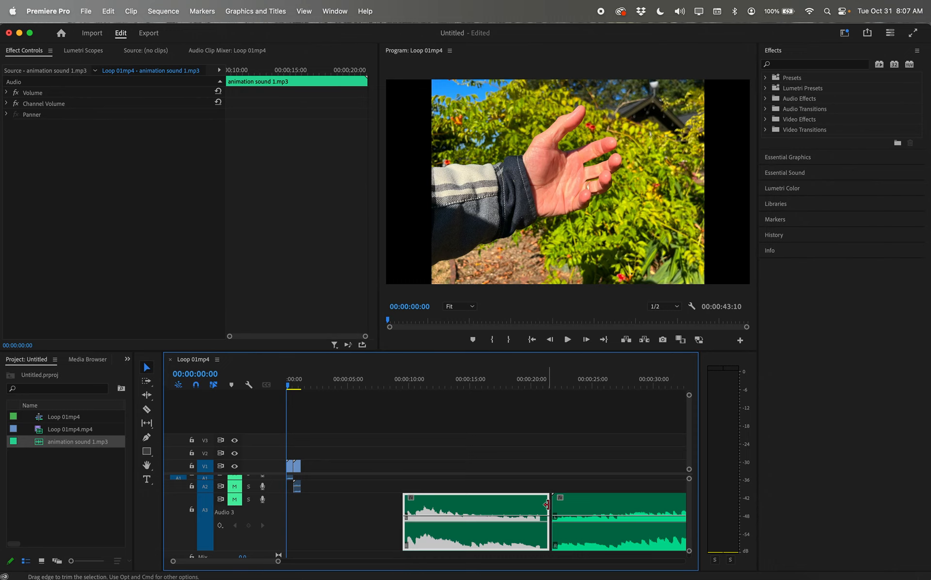
left_click_drag(548, 503, 312, 507)
left_click(595, 498)
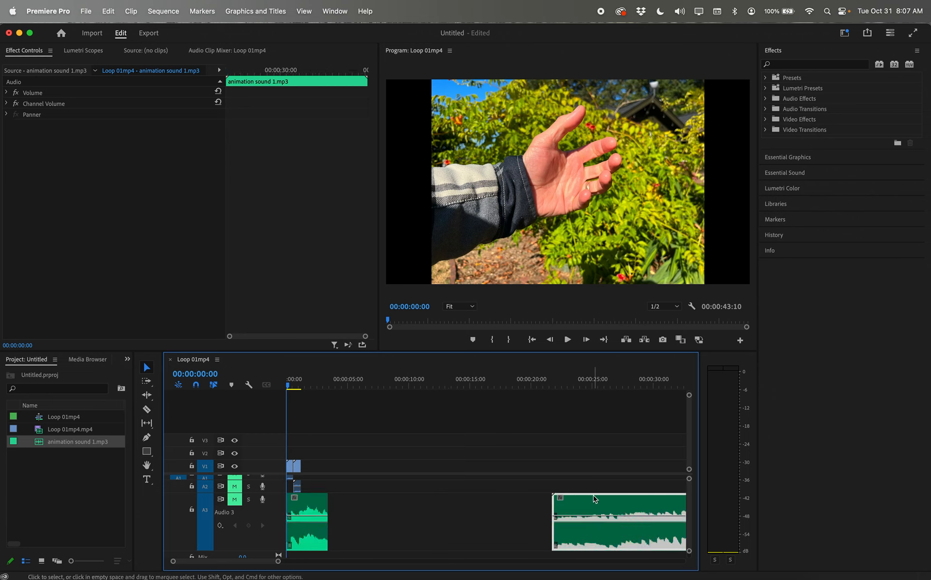
key("Delete")
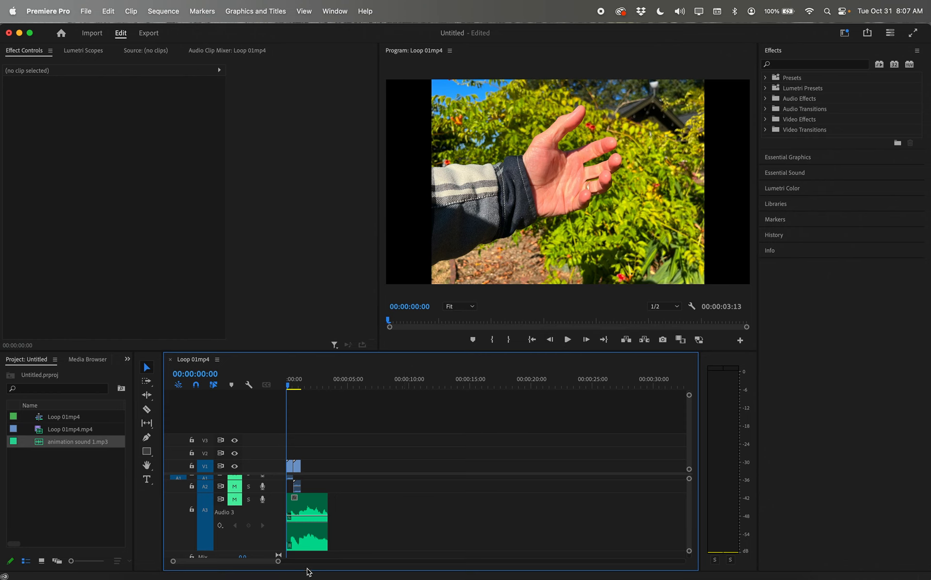
- Widen the gap between the two V1 clips by moving the second to start just before 00:00:01:00, and select the sound clip on A3
left_click_drag(278, 560, 206, 561)
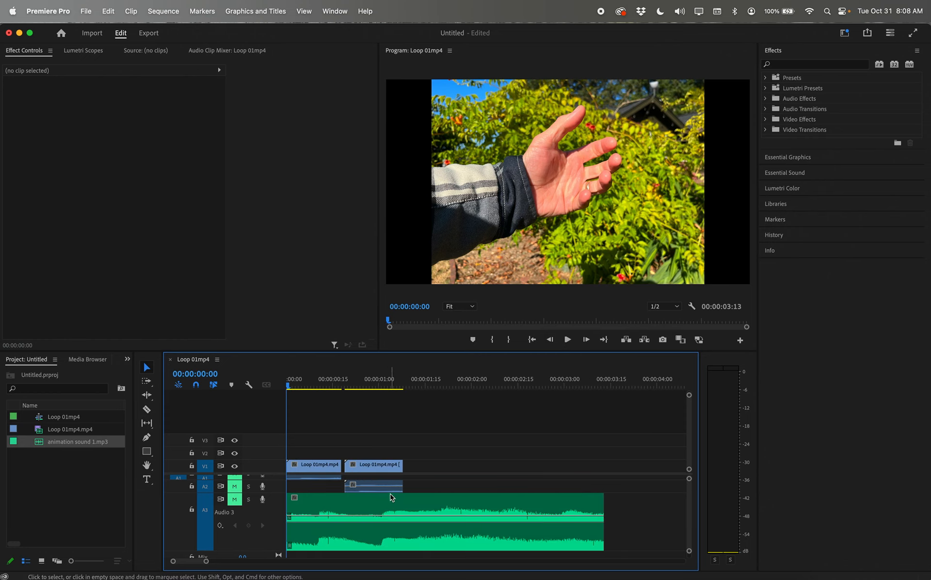
left_click_drag(382, 469, 406, 470)
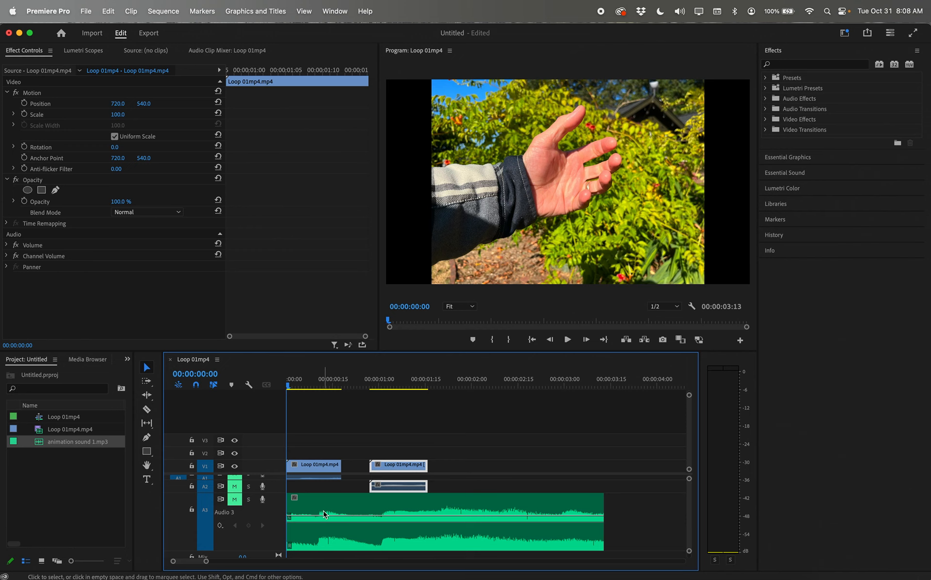
left_click(321, 473)
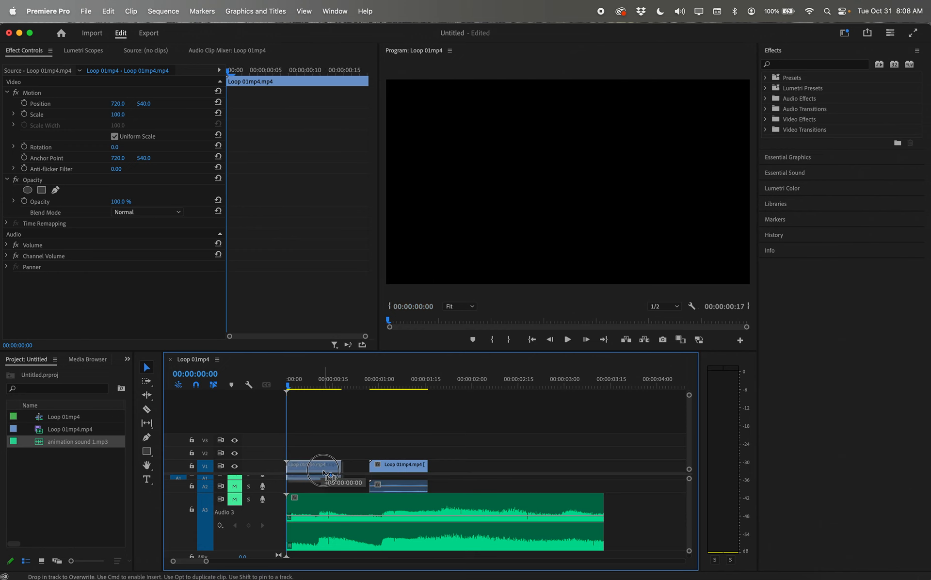
left_click_drag(287, 386, 175, 387)
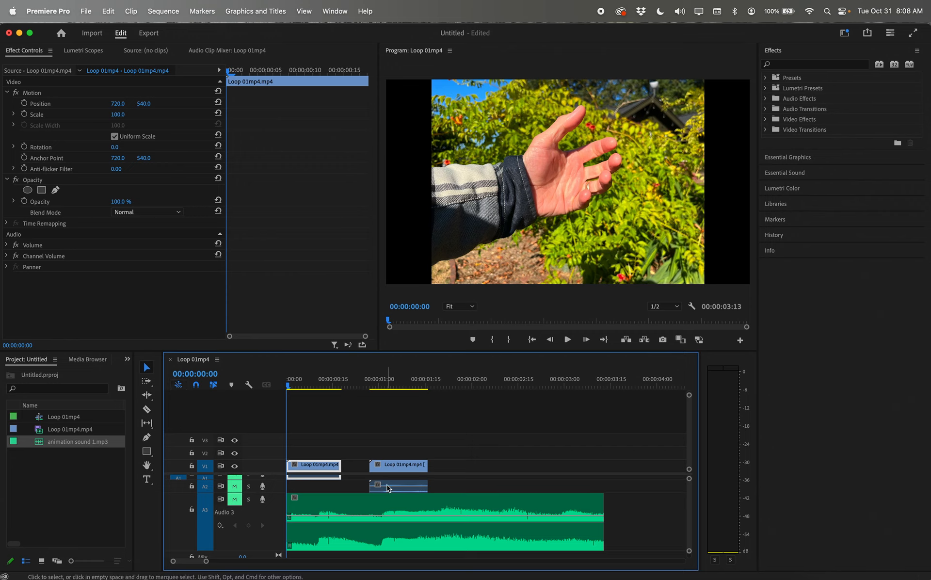
left_click(354, 504)
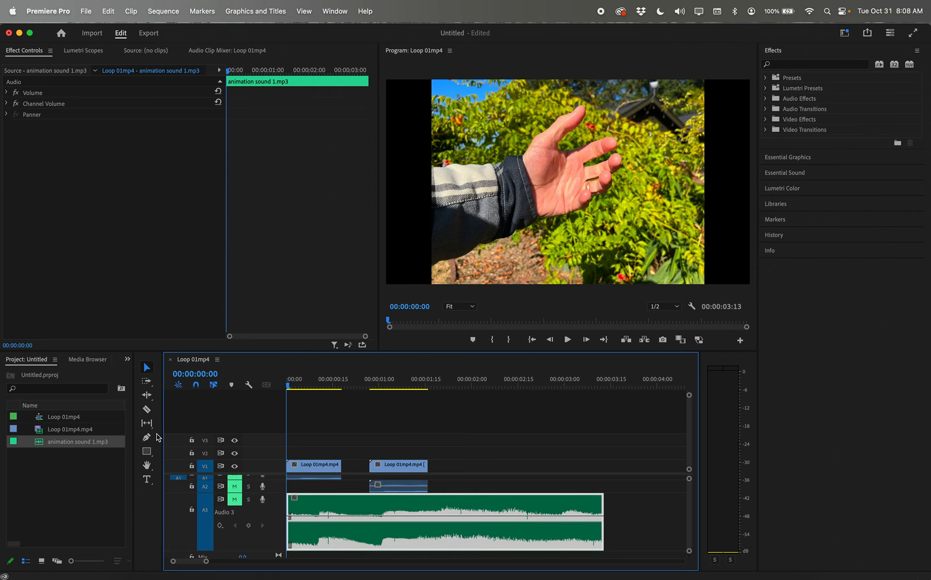
- Split the A3 sound clip with the Razor tool at about 00:00:00:25 and 00:00:01:06, and delete the middle piece
left_click(147, 409)
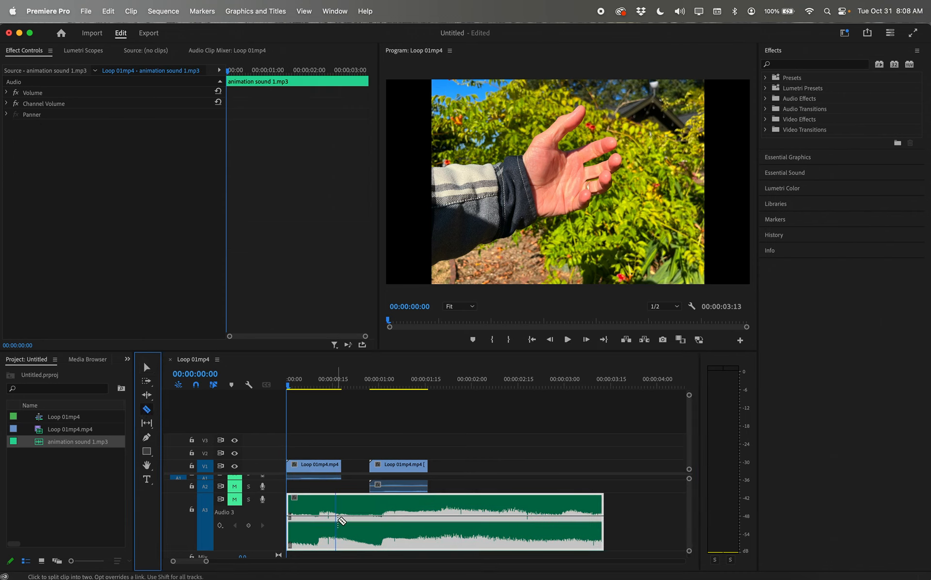
left_click(364, 516)
left_click(398, 515)
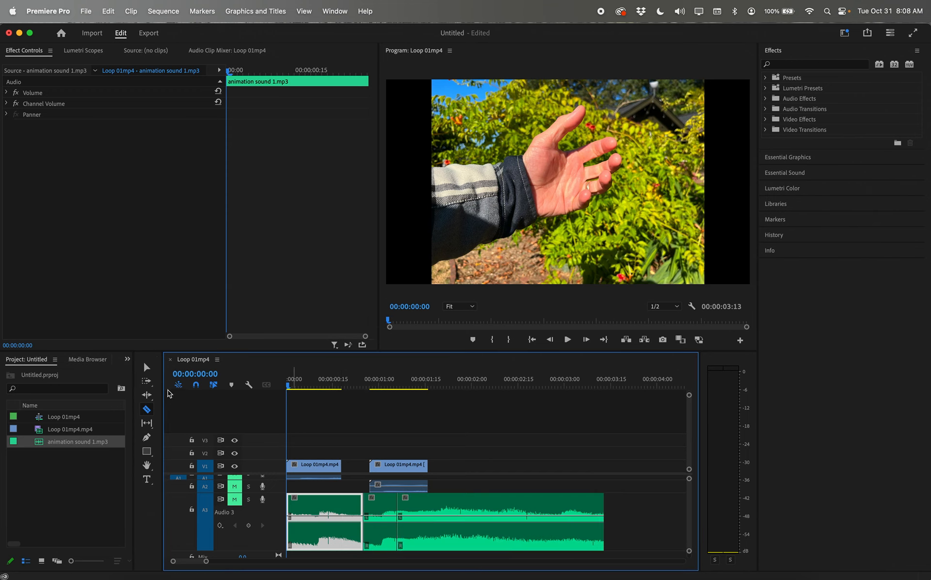
left_click(150, 375)
left_click(145, 370)
left_click(372, 531)
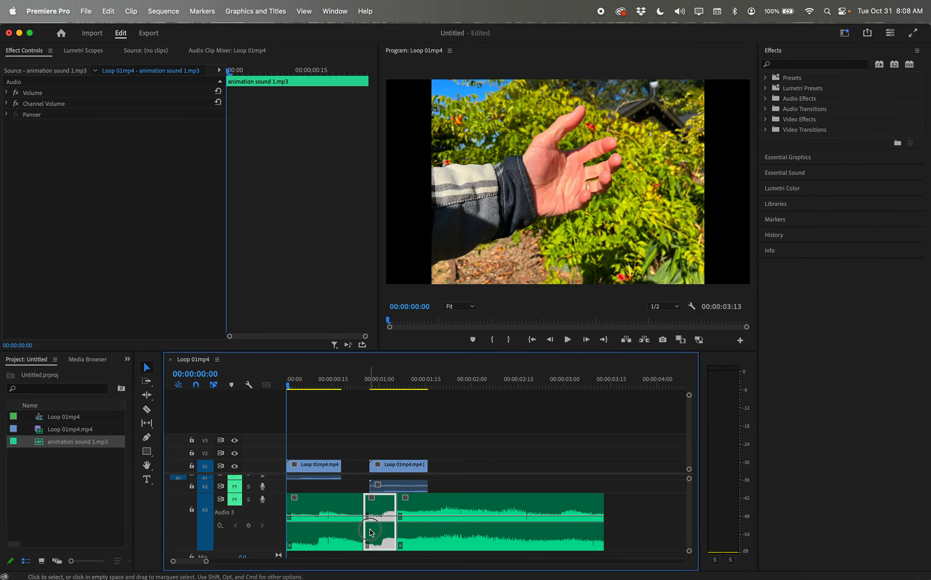
key("Delete")
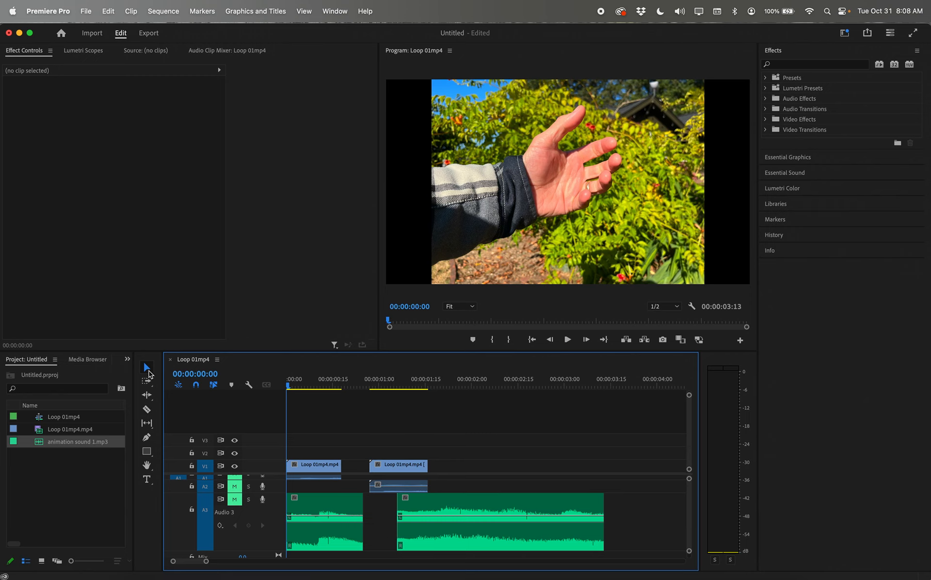
- Examine the Volume effect settings of the first sound piece on A3
left_click(320, 507)
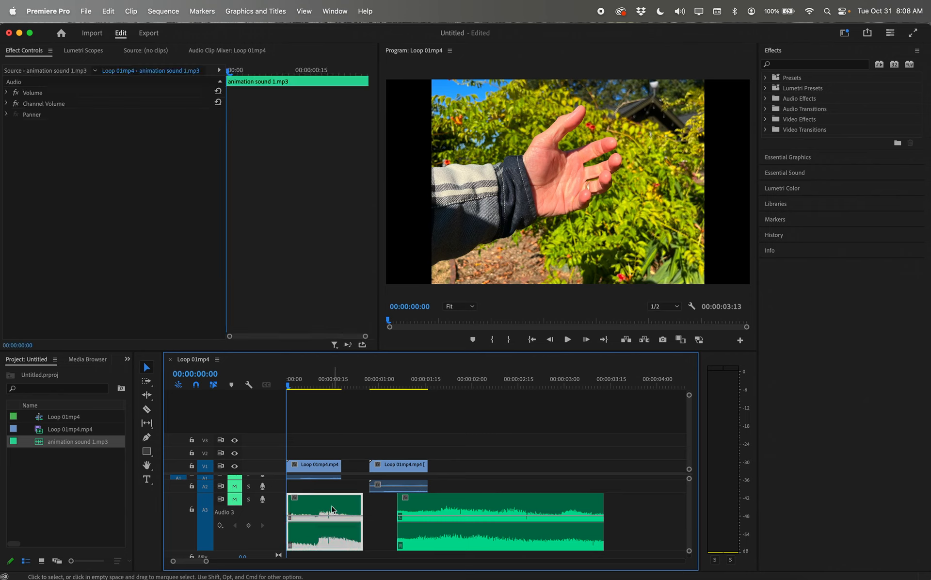
left_click(6, 93)
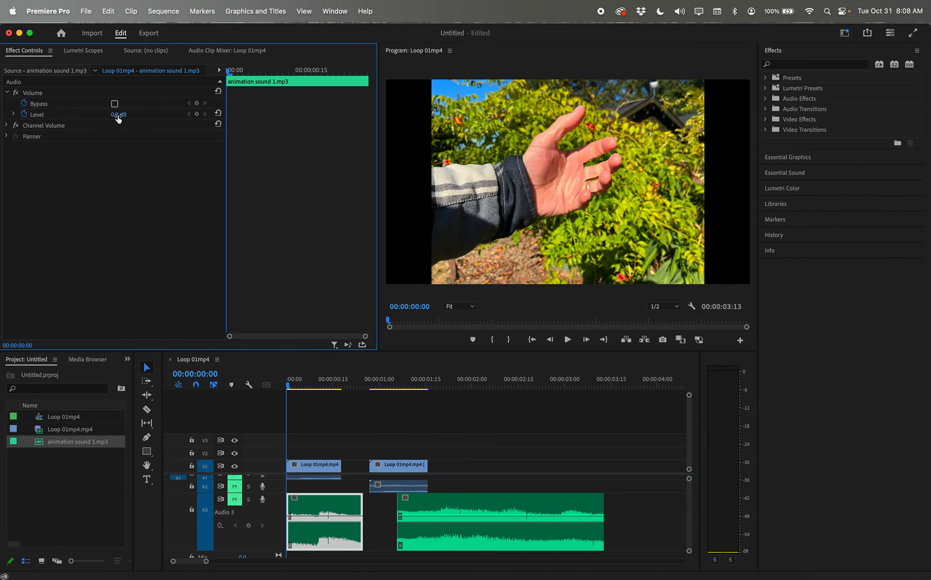
left_click(7, 92)
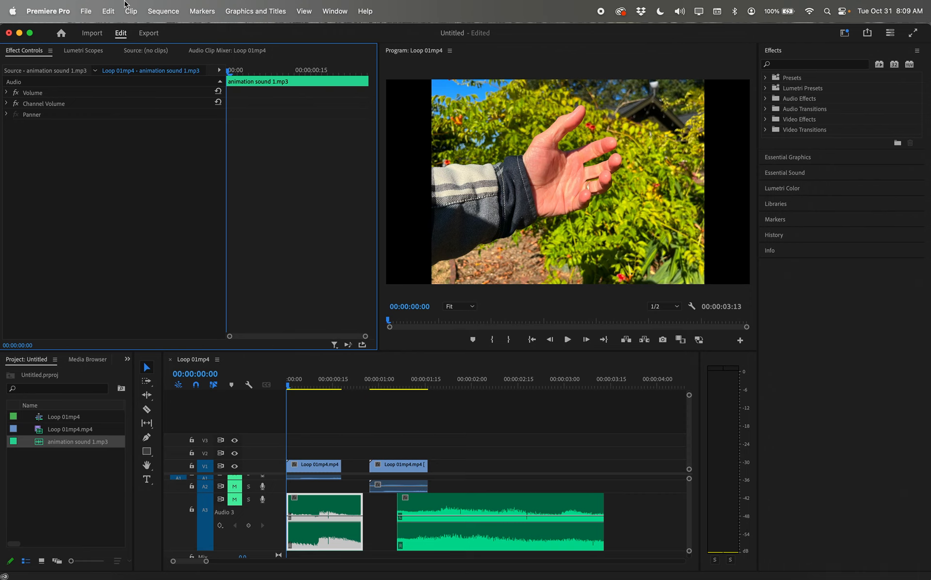
left_click(86, 11)
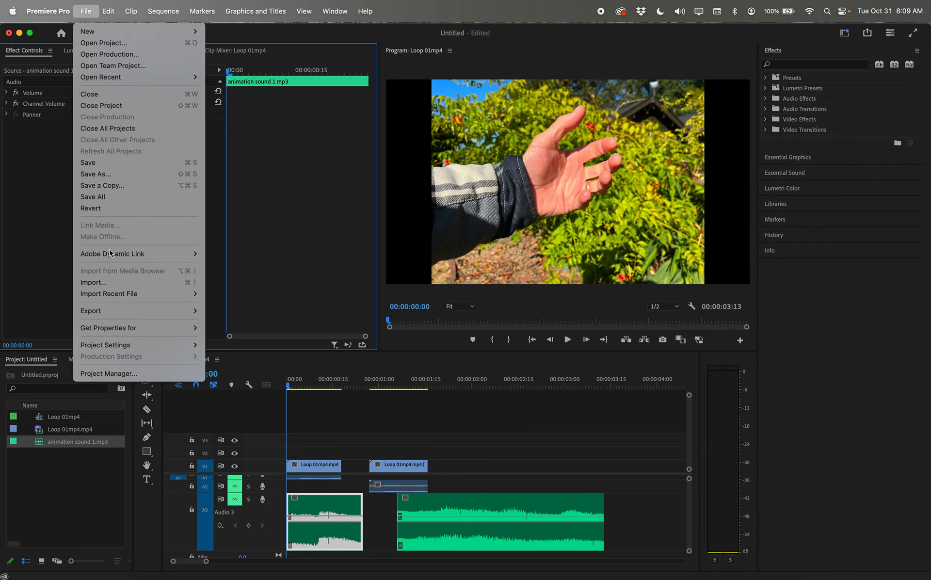
mouse_move(130, 314)
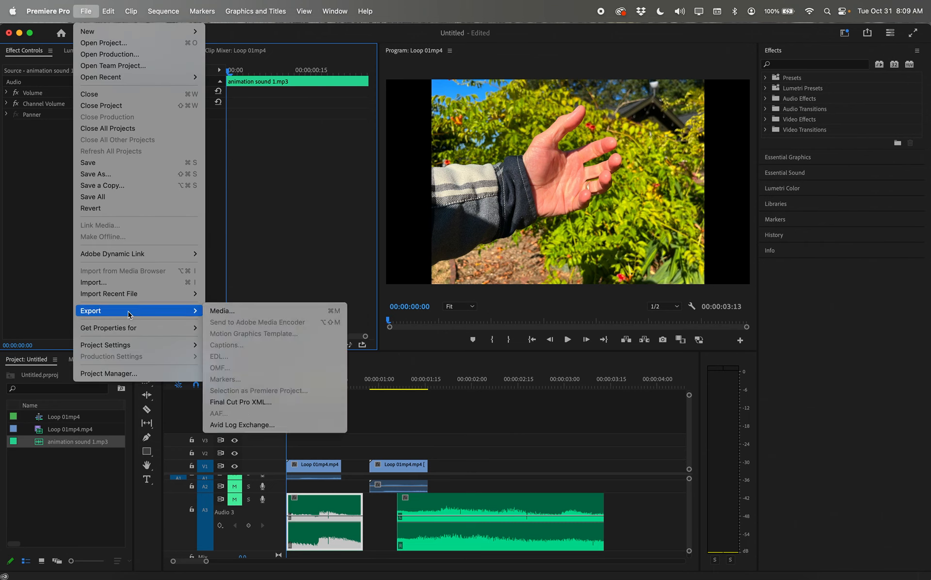
left_click(250, 315)
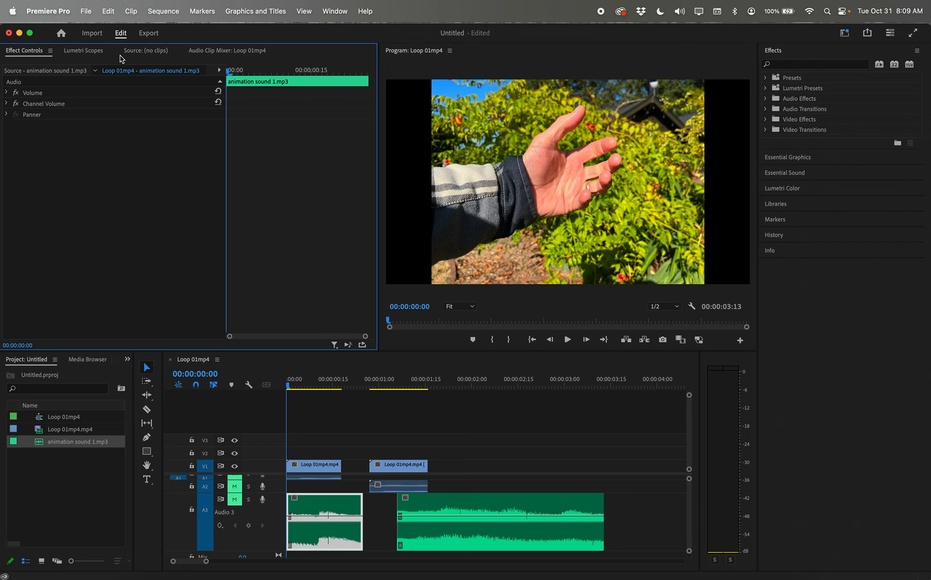
left_click(86, 11)
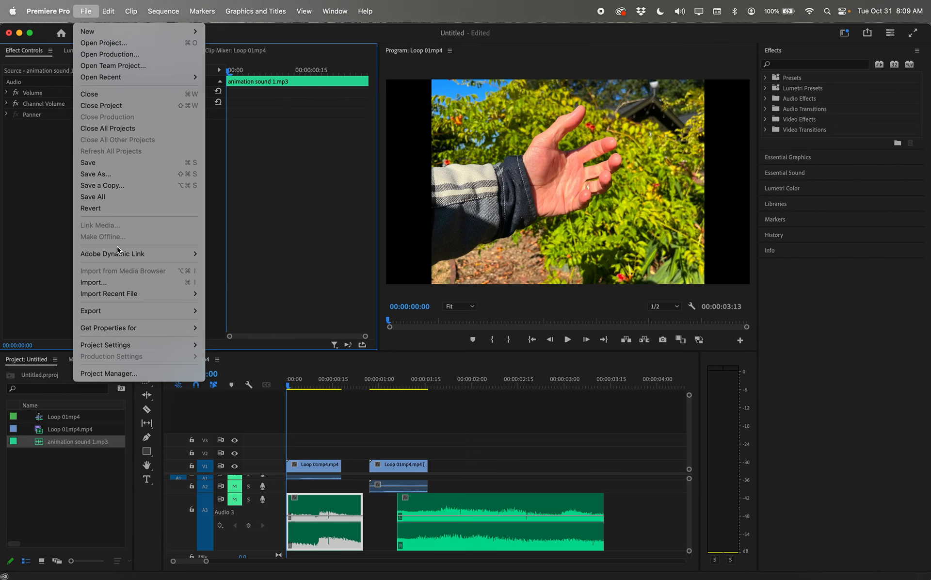
mouse_move(128, 310)
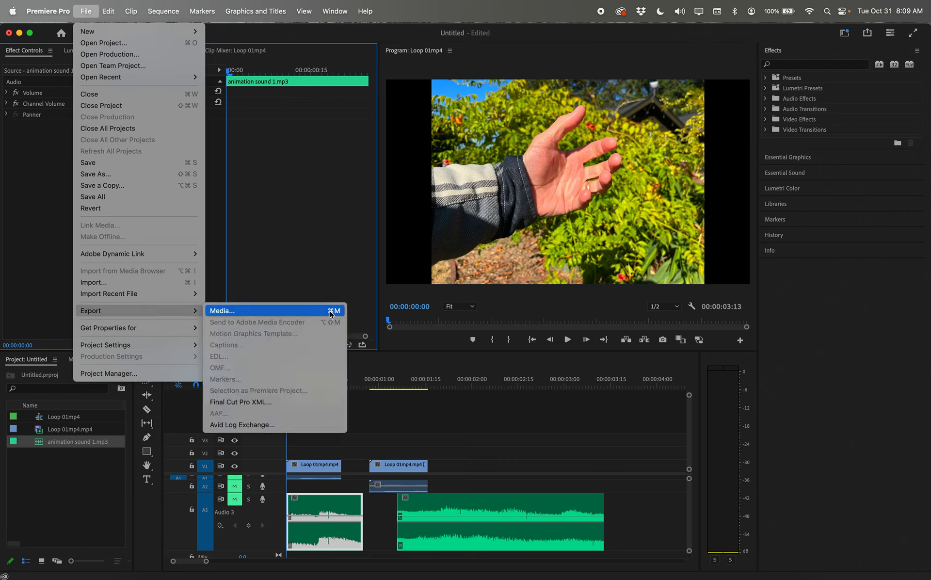
left_click(379, 408)
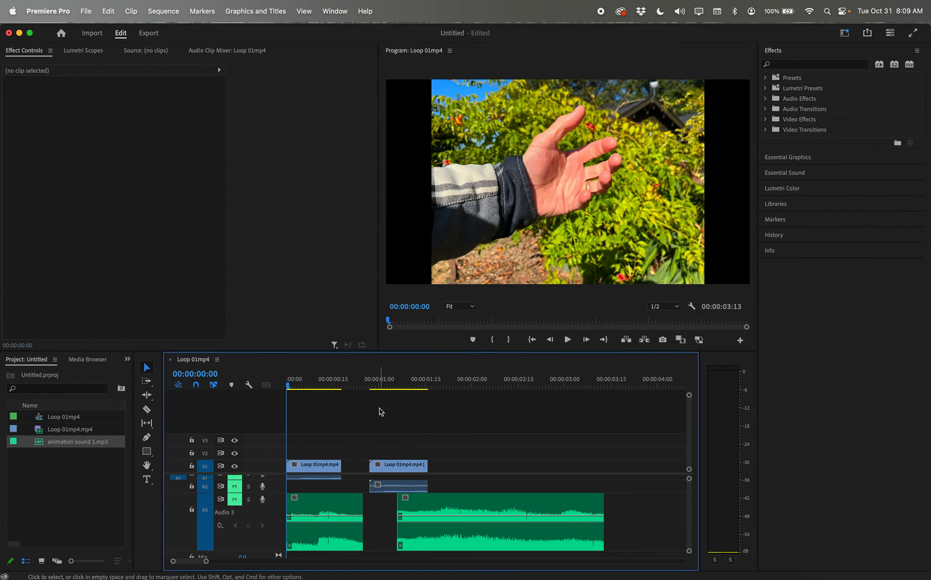
left_click(87, 11)
left_click(323, 519)
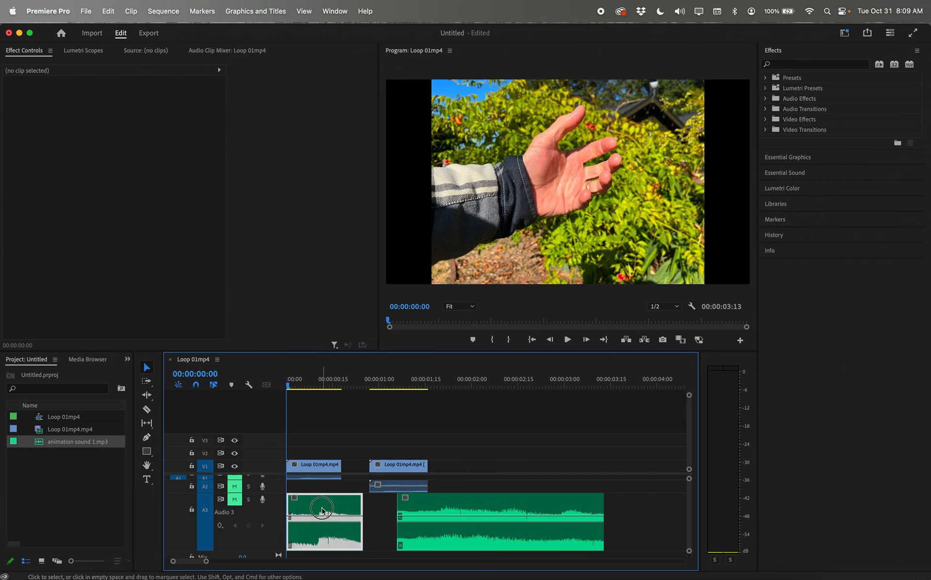
left_click(350, 419)
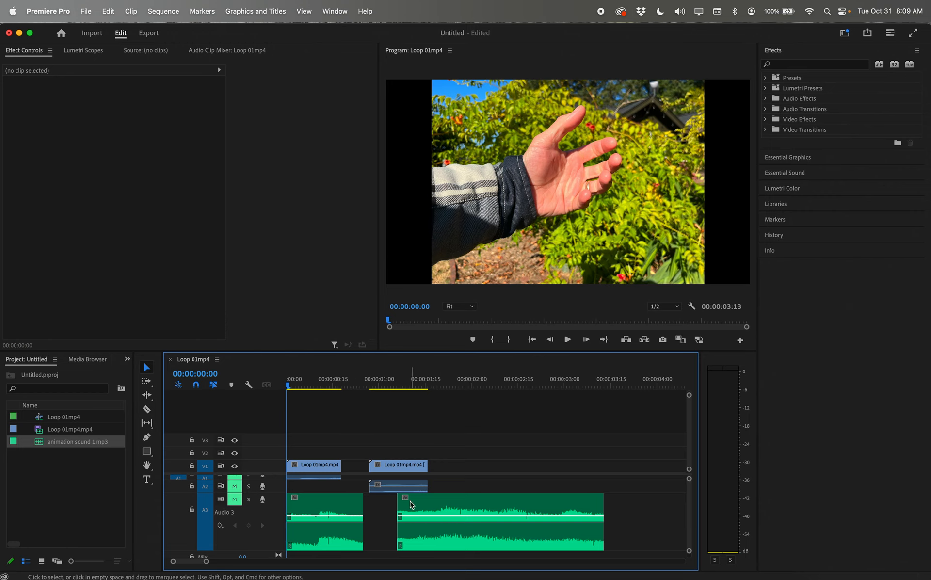
left_click(315, 518)
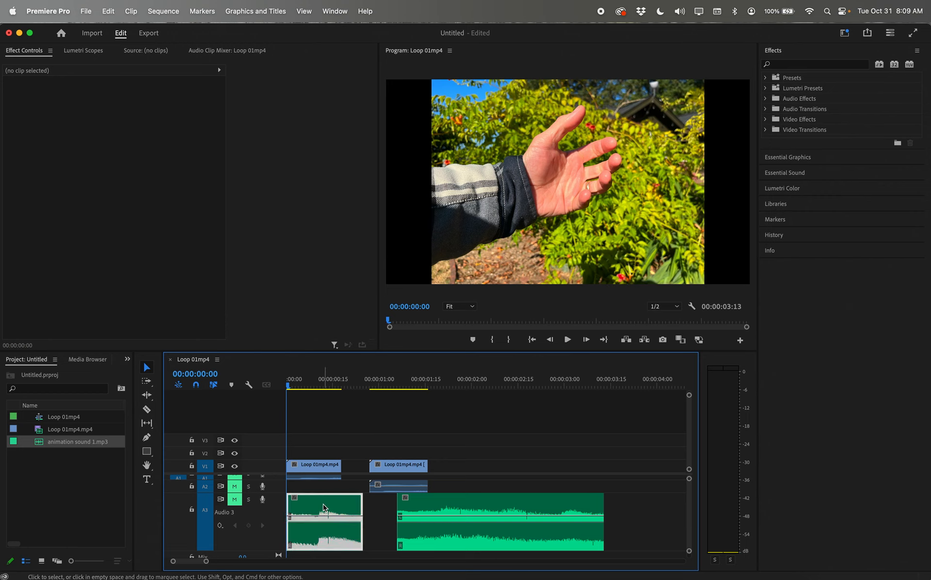
- Clear the clip selection, send the Loop 01mp4 sequence to Adobe Media Encoder, and switch to Media Encoder
left_click(347, 410)
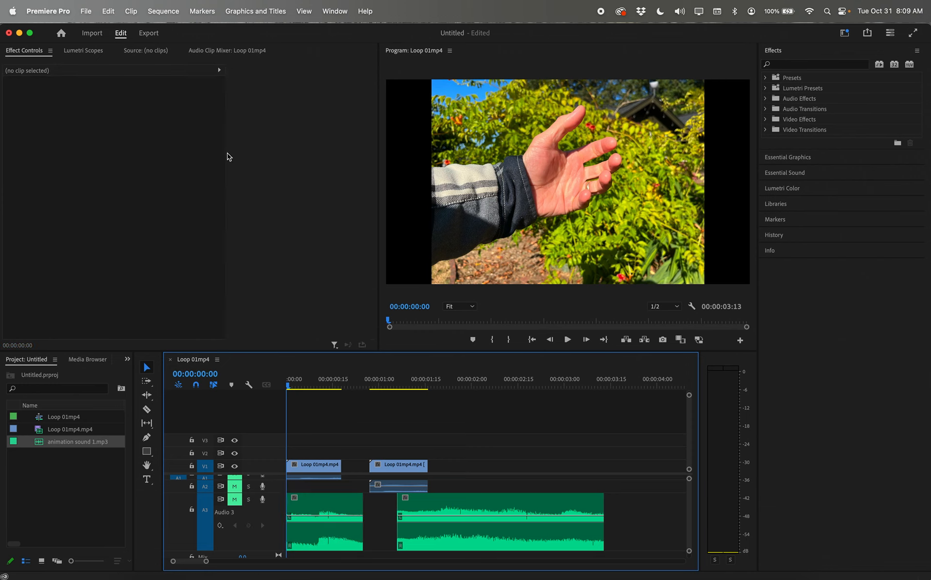
left_click(83, 10)
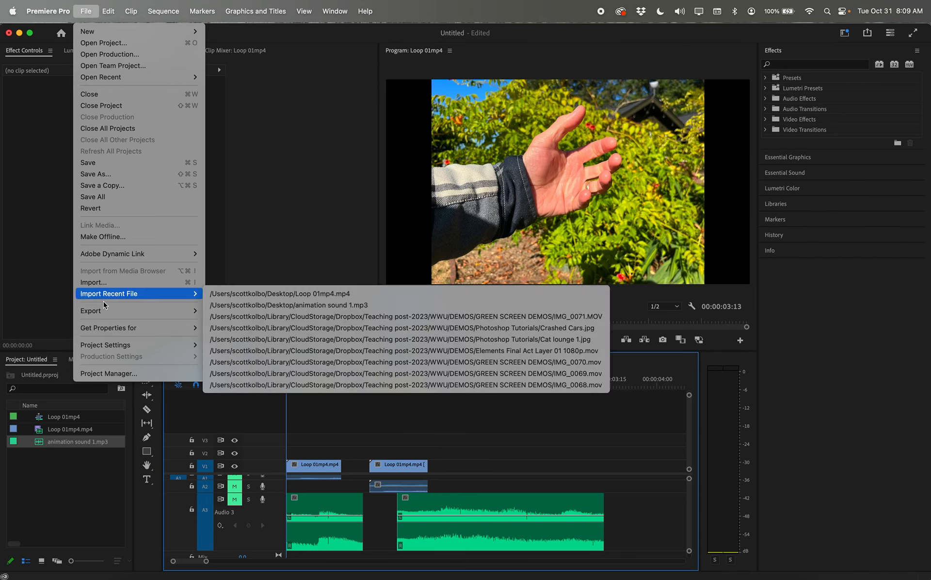
mouse_move(106, 311)
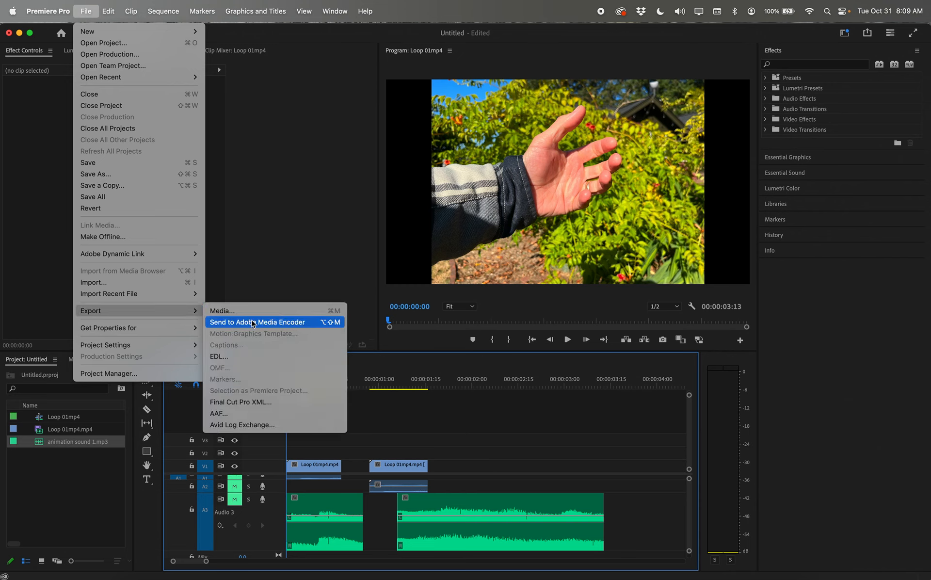
left_click(275, 323)
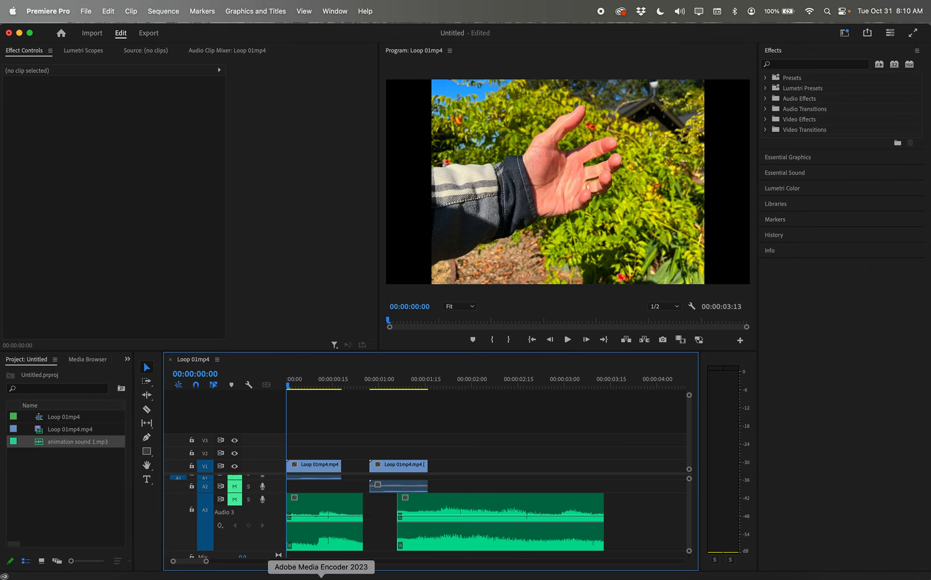
left_click(320, 578)
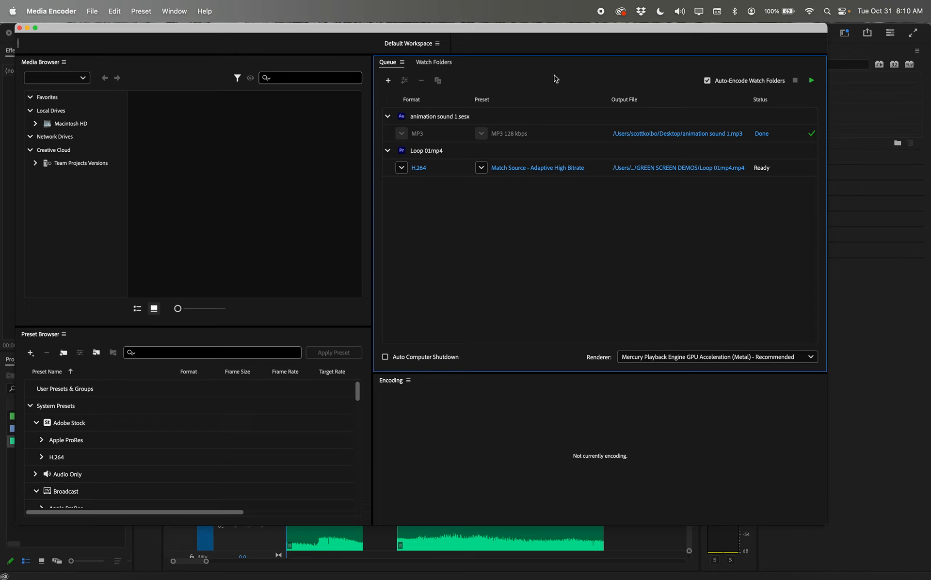
- Remove the finished animation sound 1 MP3 job from the encoding queue
left_click(591, 134)
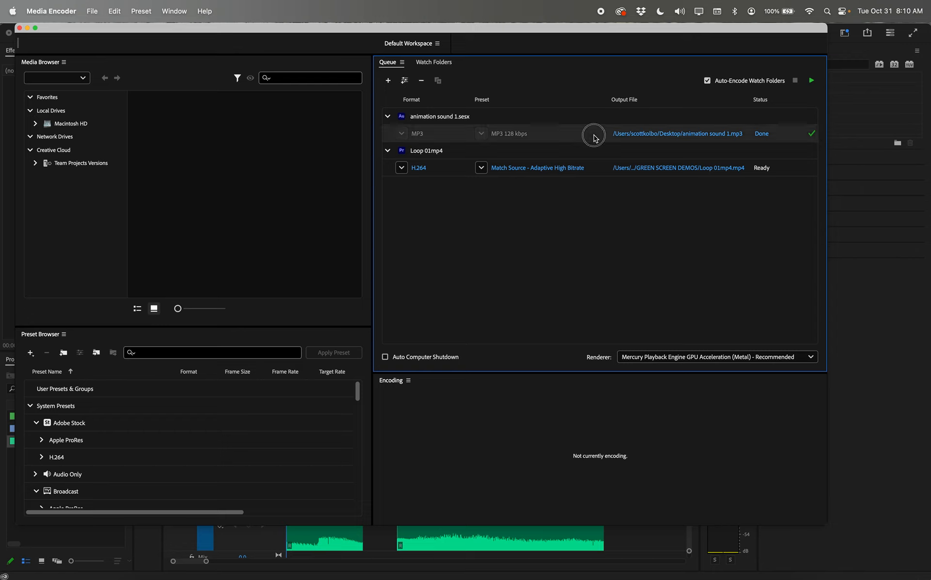
key("Delete")
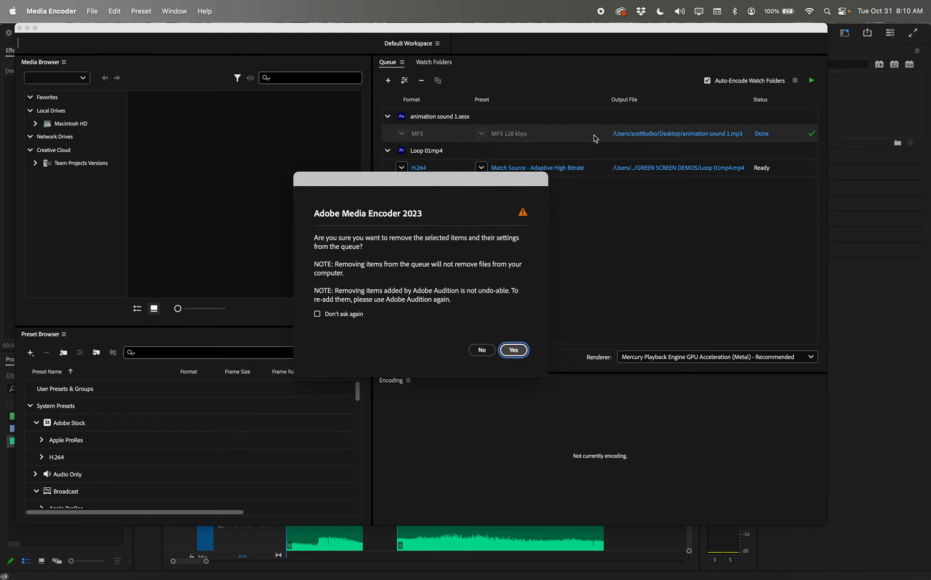
left_click(513, 351)
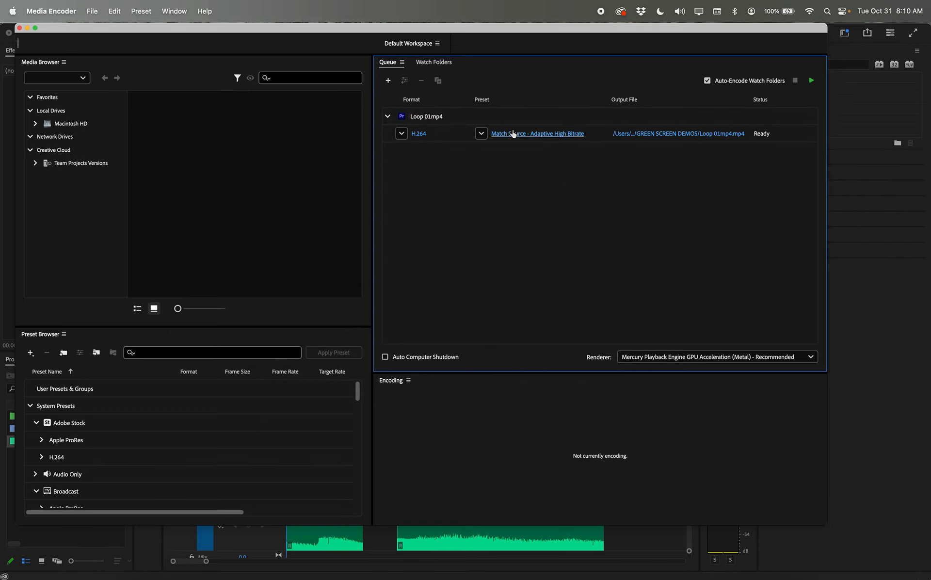
- Keep H.264 for the Loop 01mp4 job, set its output to Loop 01mp4 02 on the Desktop, and start encoding
left_click(401, 134)
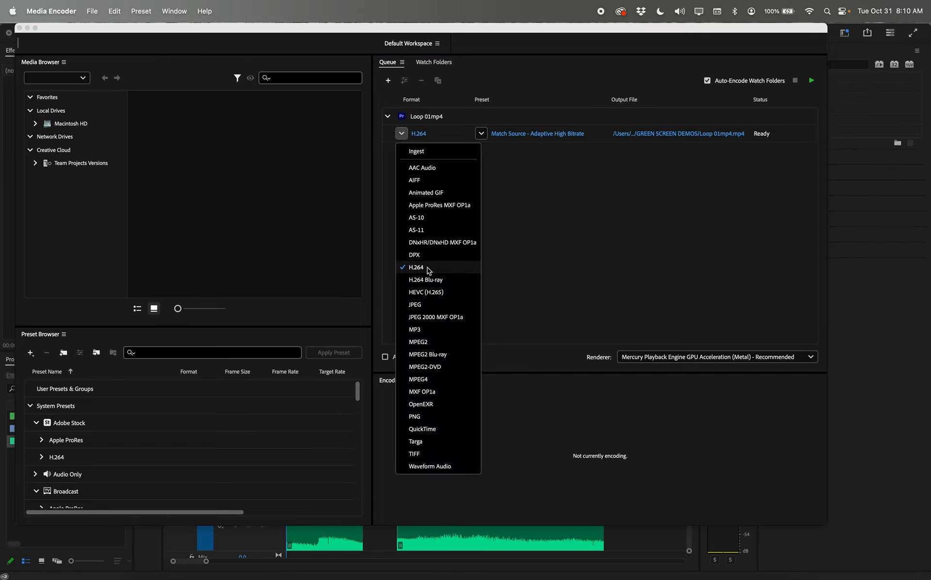
left_click(626, 251)
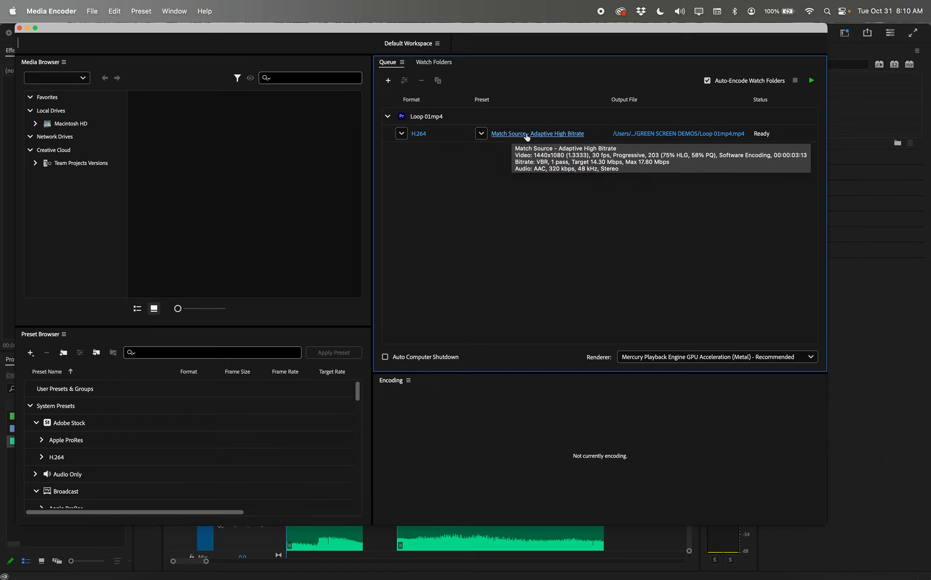
left_click(709, 137)
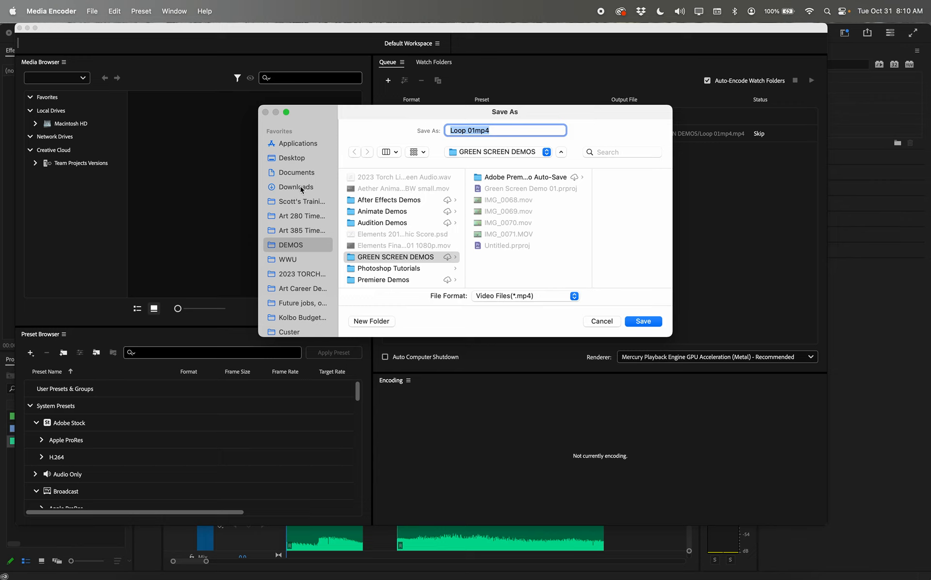
left_click(298, 158)
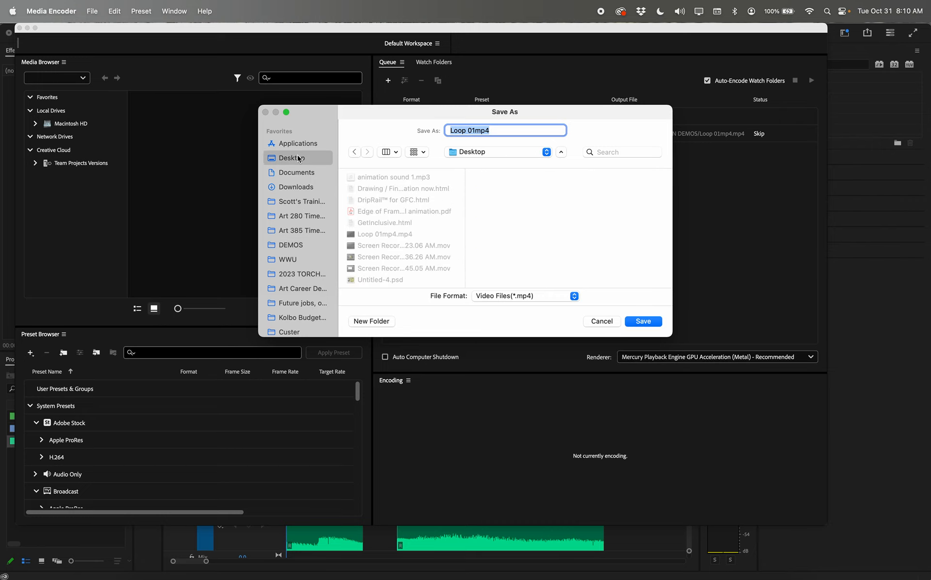
left_click(647, 321)
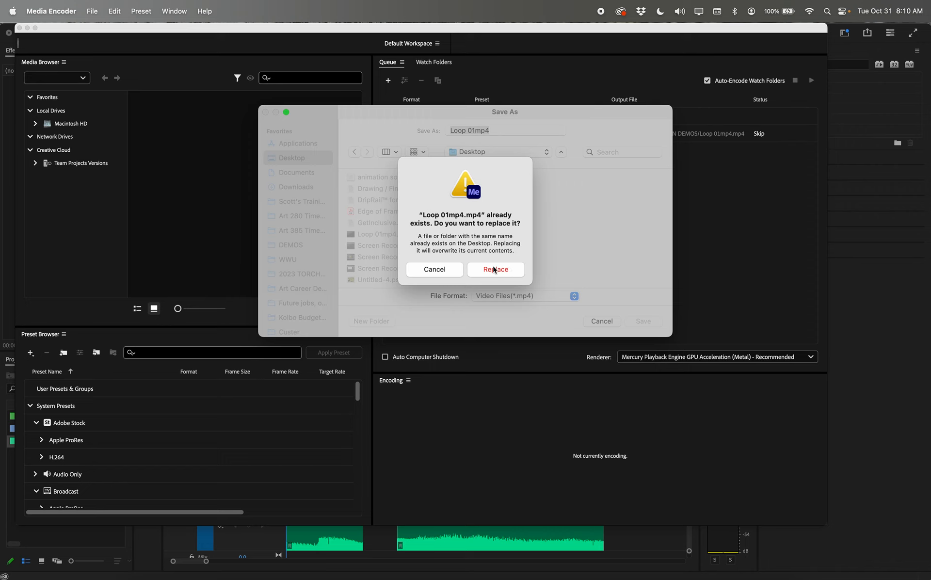
left_click(434, 270)
left_click(500, 130)
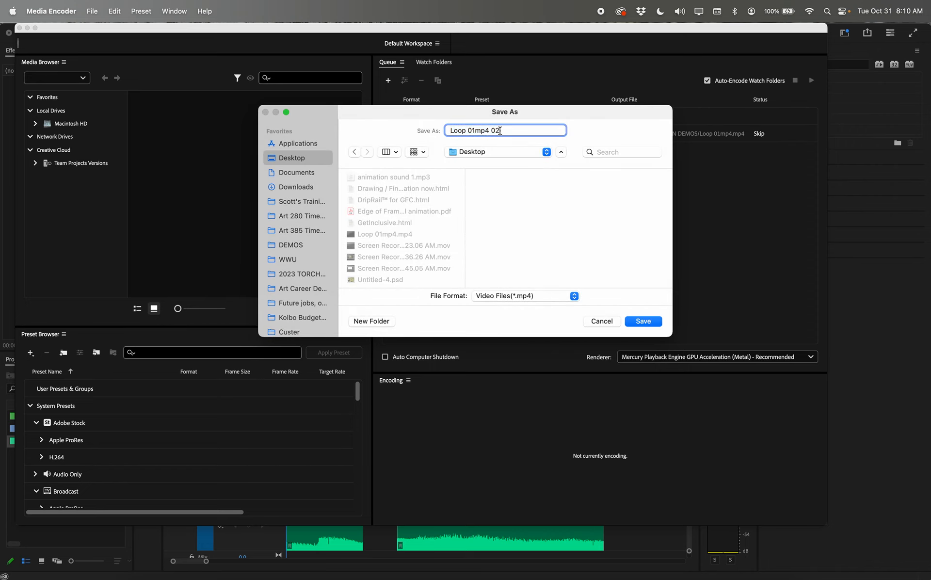
left_click(633, 322)
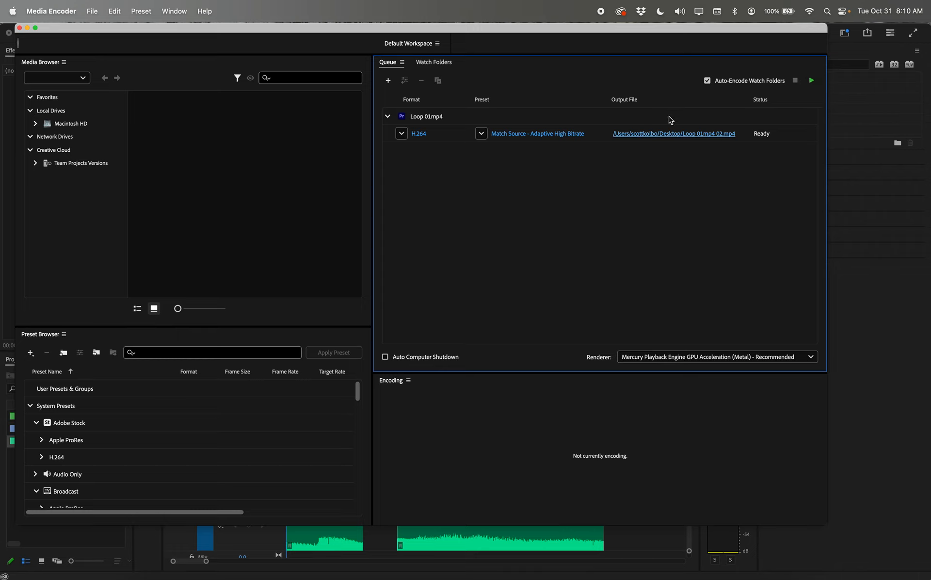
left_click(812, 81)
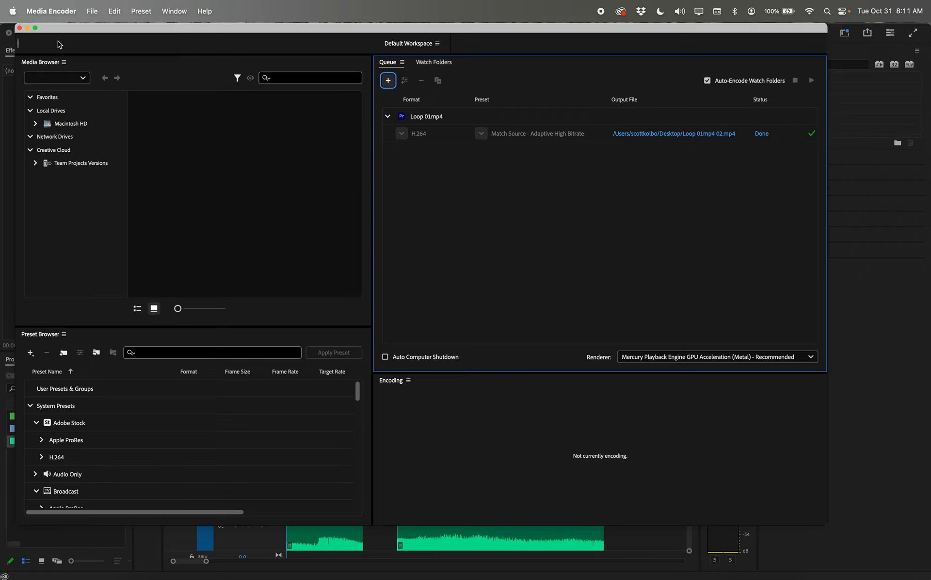
- Minimize the open application windows and move Loop 01mp4 02.mp4 to an open area of the desktop
left_click(27, 28)
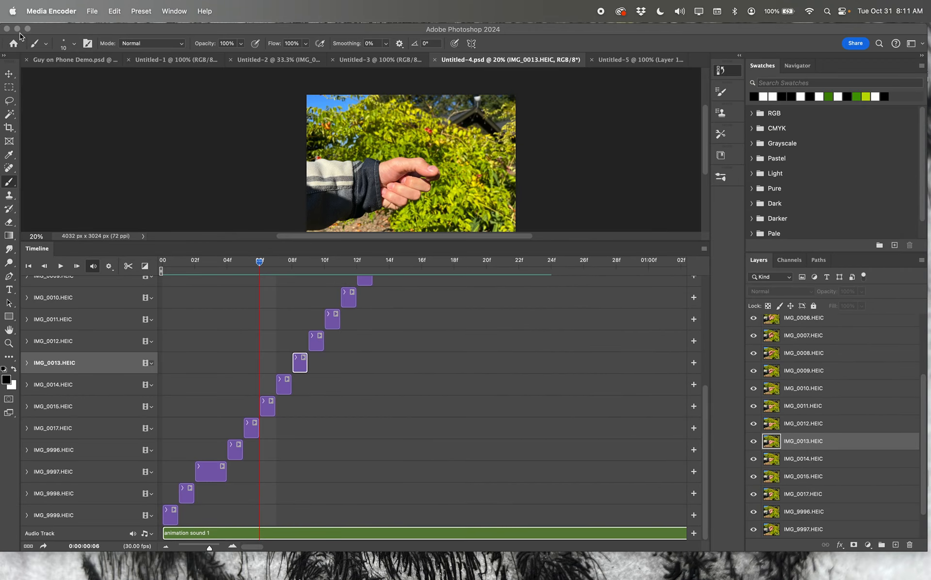
left_click(21, 32)
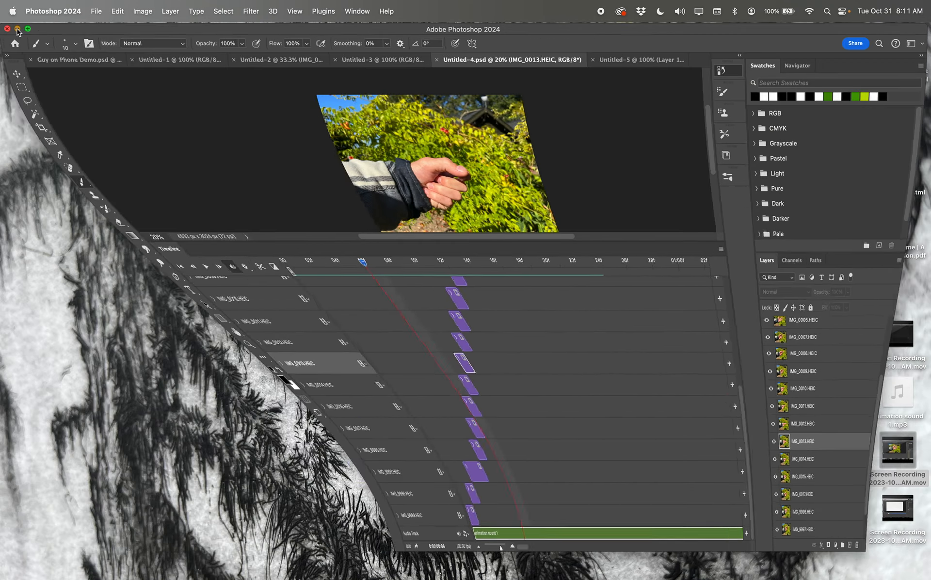
mouse_move(835, 167)
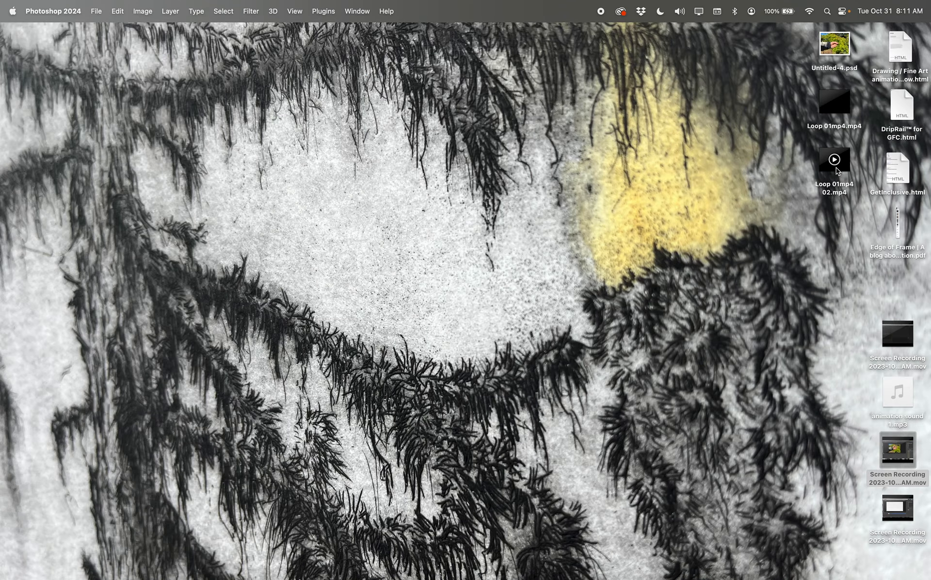
left_click_drag(839, 175, 331, 188)
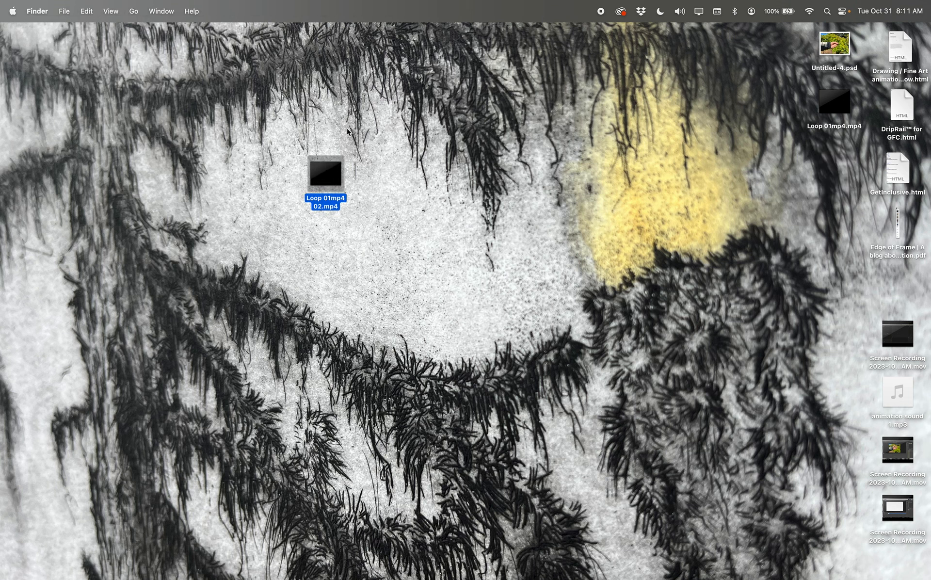